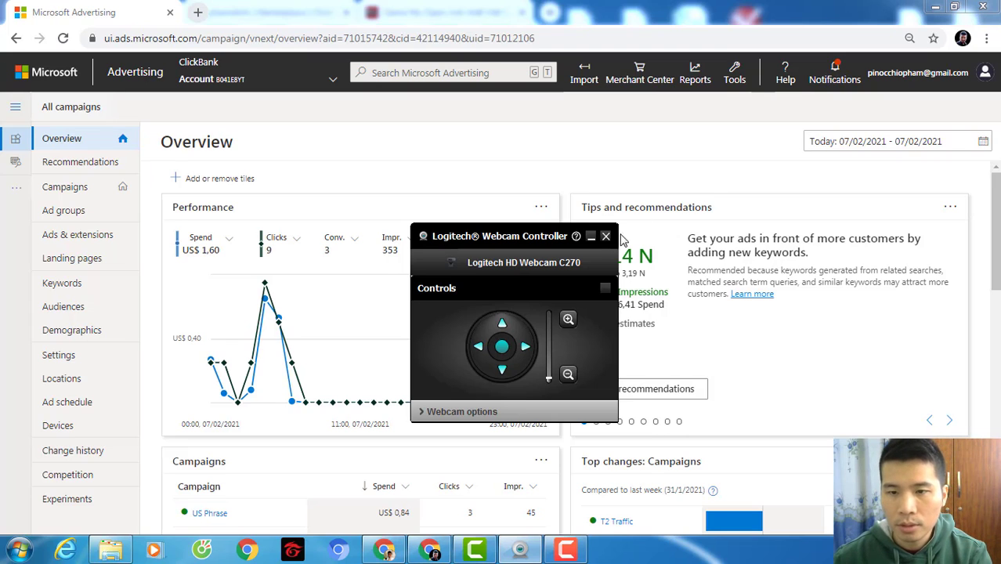
Check the gross sales for Feb06 in ClickBank's refreshed daily sales snapshot against the spend on the Microsoft Advertising overview.
left_click(590, 237)
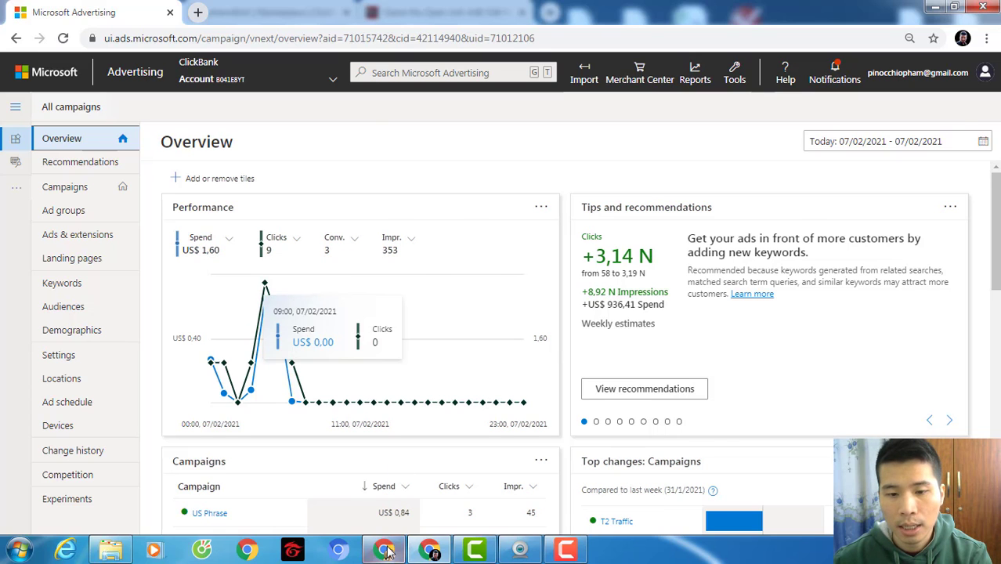
key("alt+Tab")
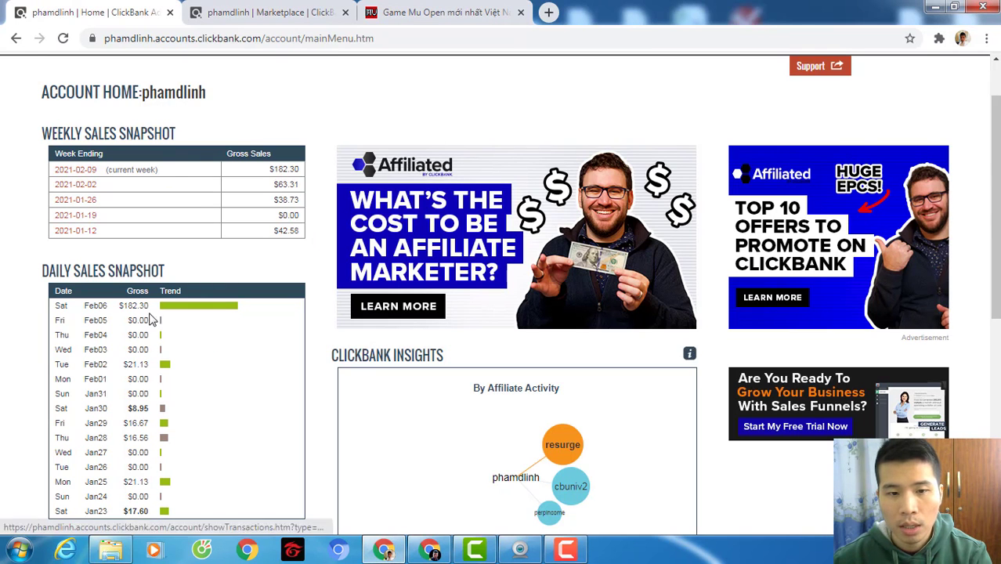
left_click_drag(120, 308, 152, 308)
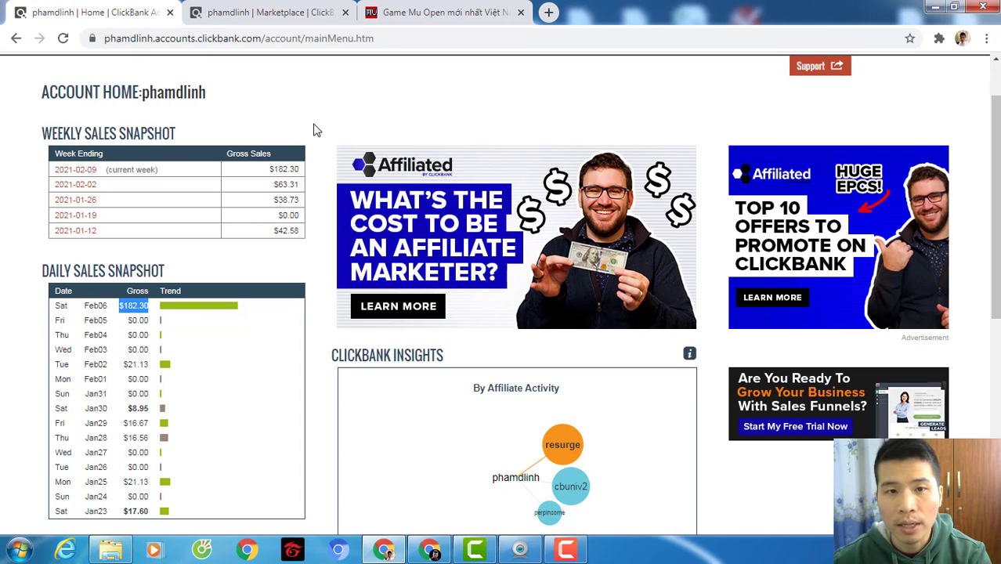
left_click(63, 37)
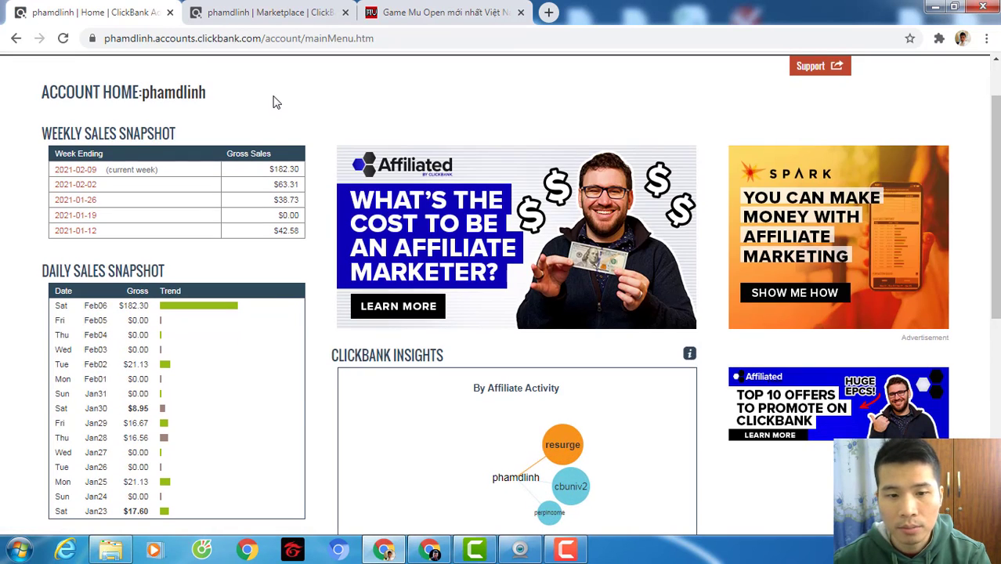
left_click(430, 551)
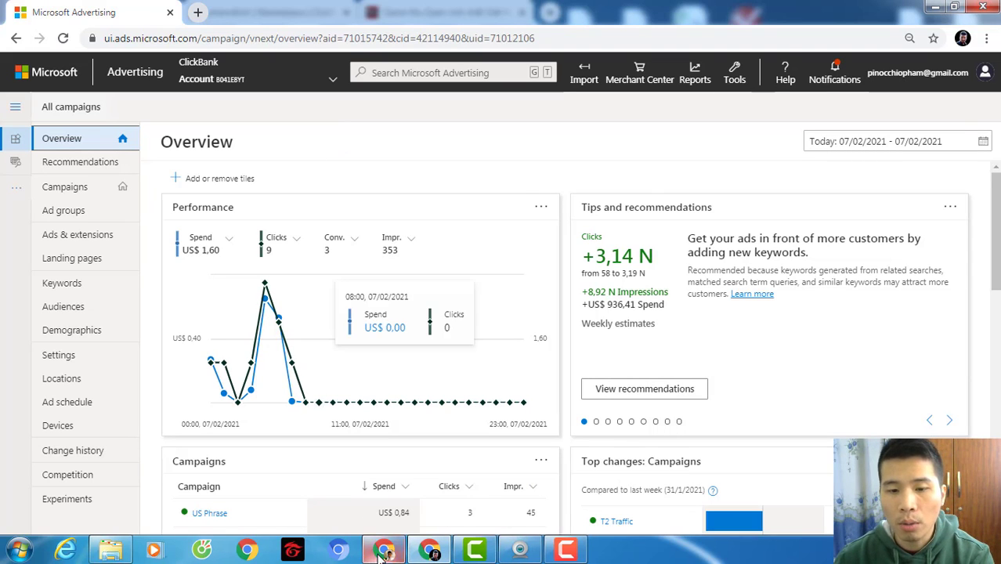
key("alt+Tab")
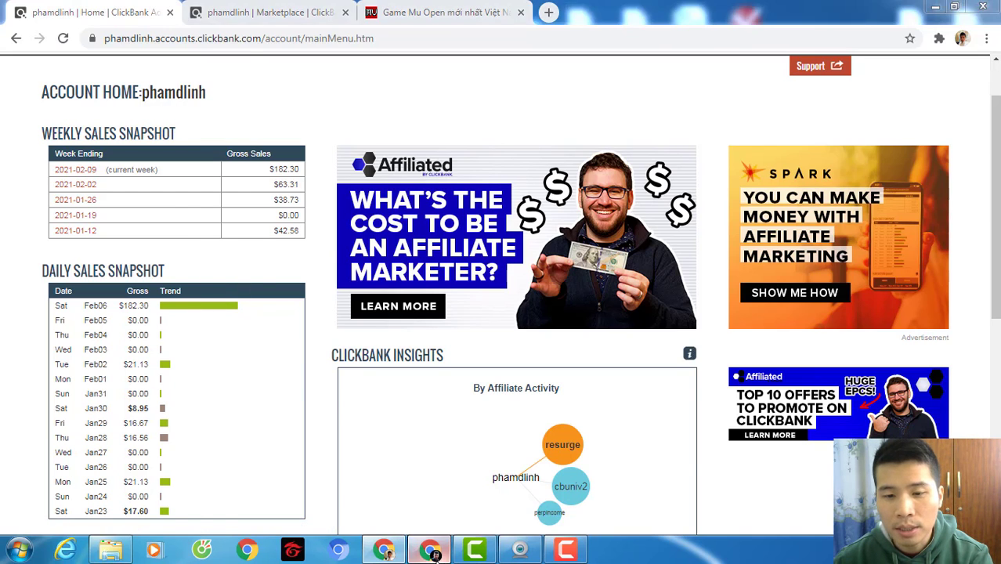
key("alt+Tab")
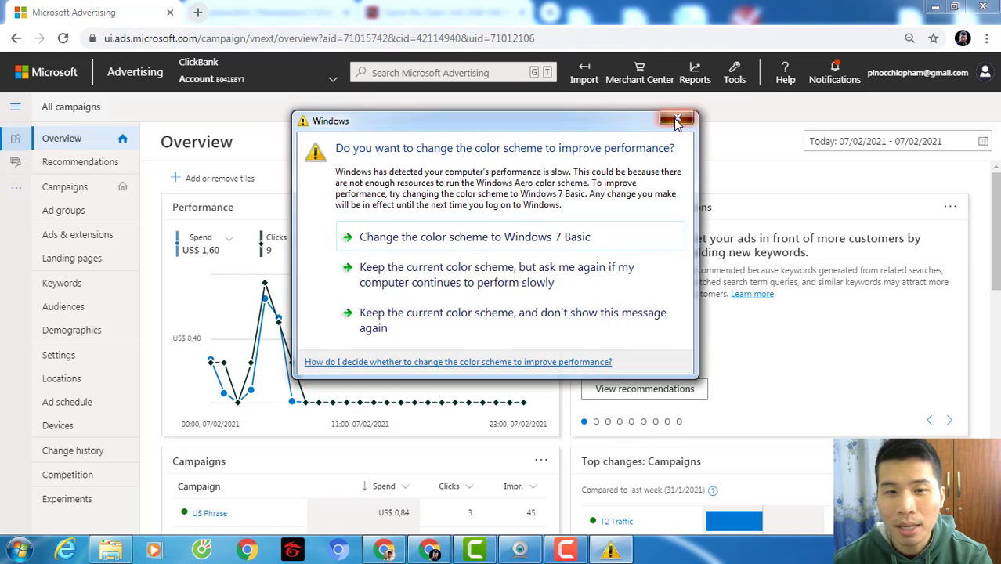
Dismiss the Windows color scheme prompts and start a new campaign with the goal "Visits to my website".
key("Escape")
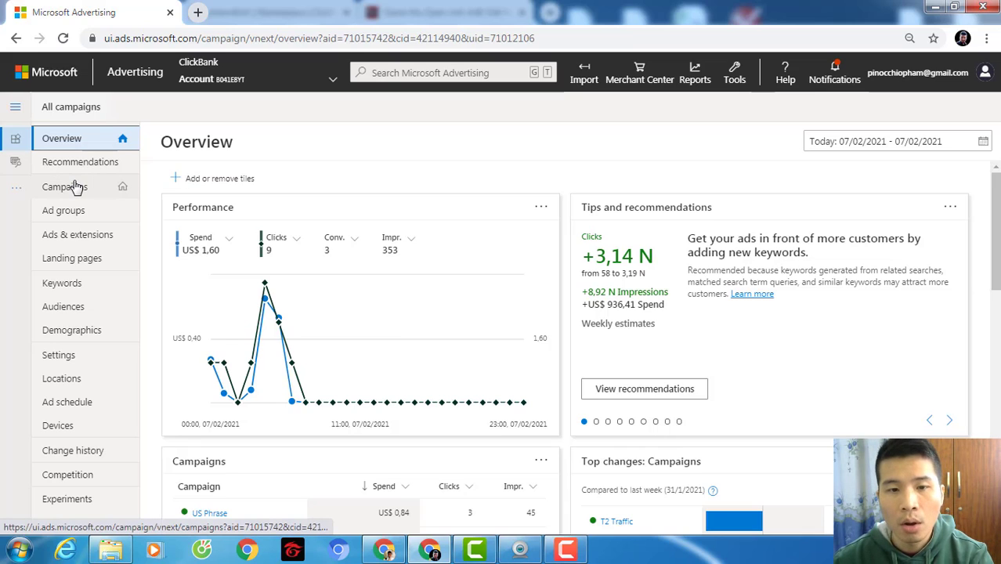
left_click(118, 188)
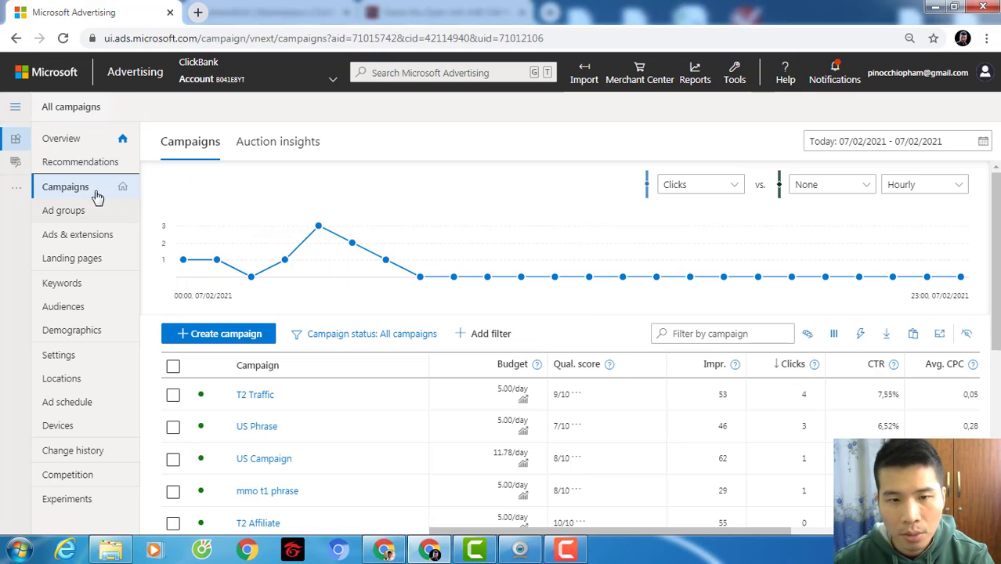
left_click(225, 337)
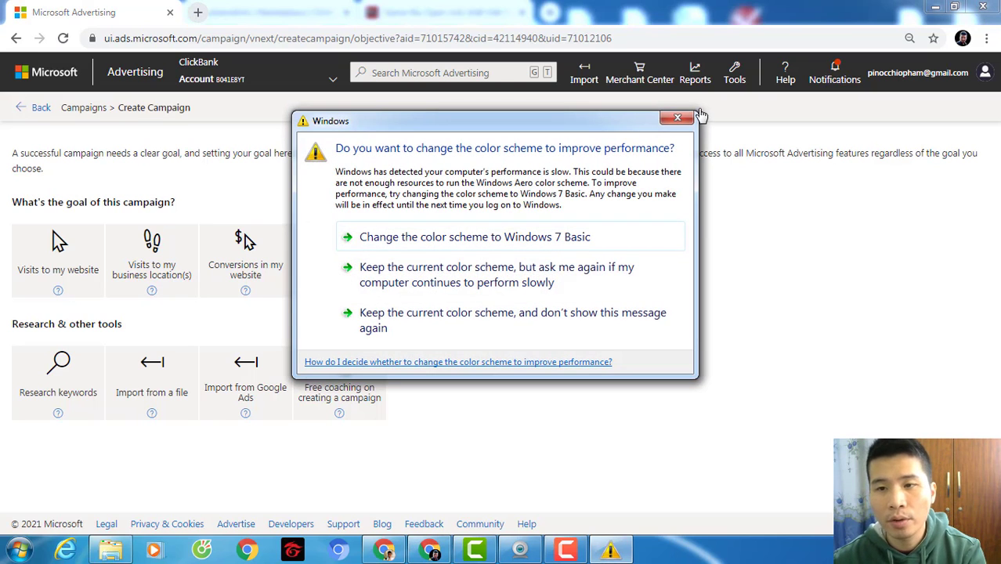
left_click(678, 118)
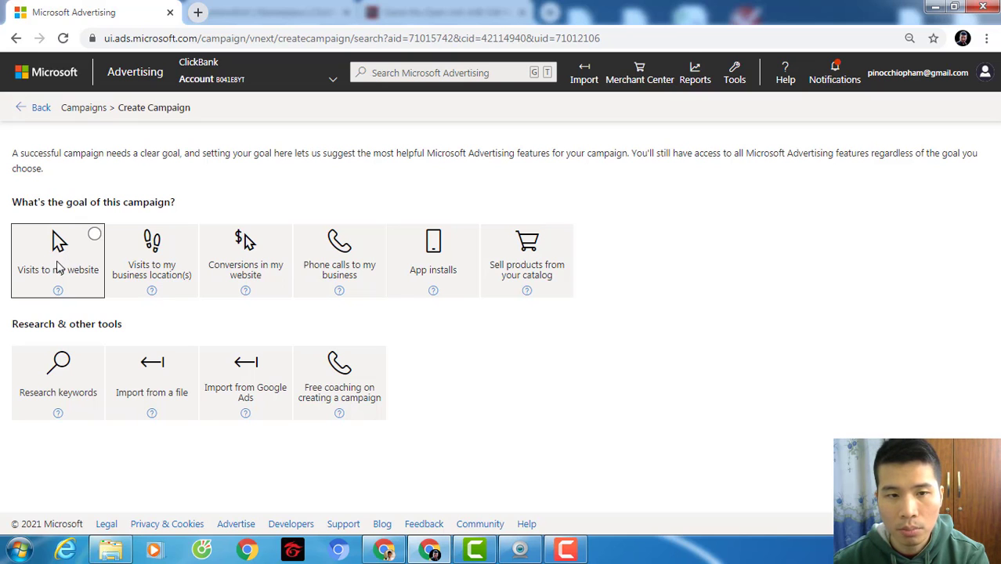
left_click(55, 264)
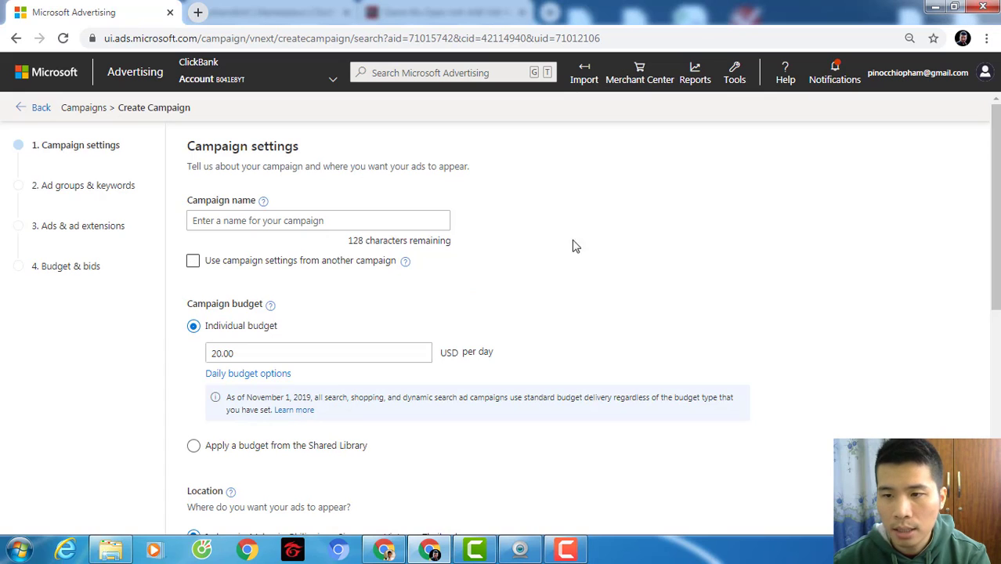
Name the new campaign "campain 1".
left_click(248, 225)
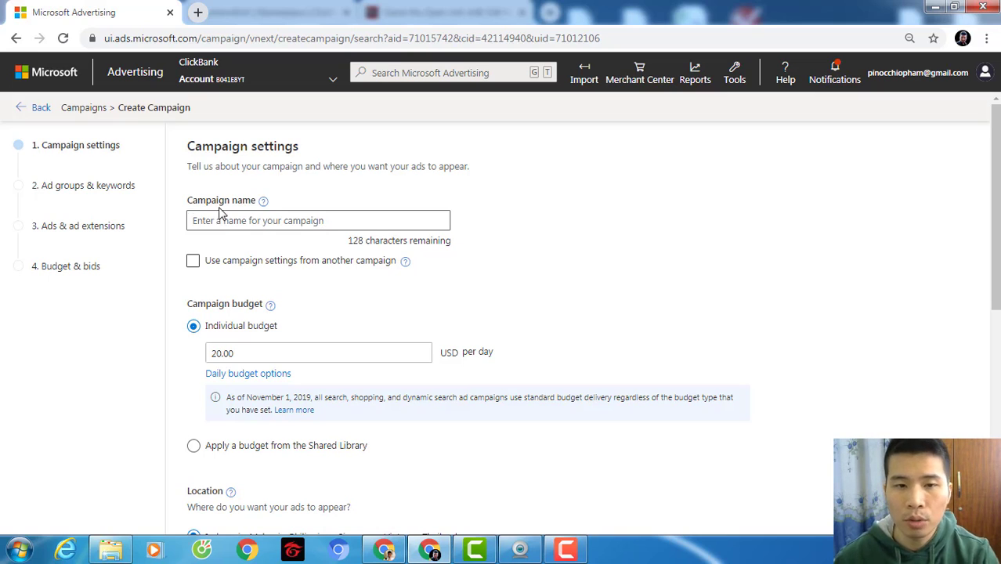
left_click(675, 120)
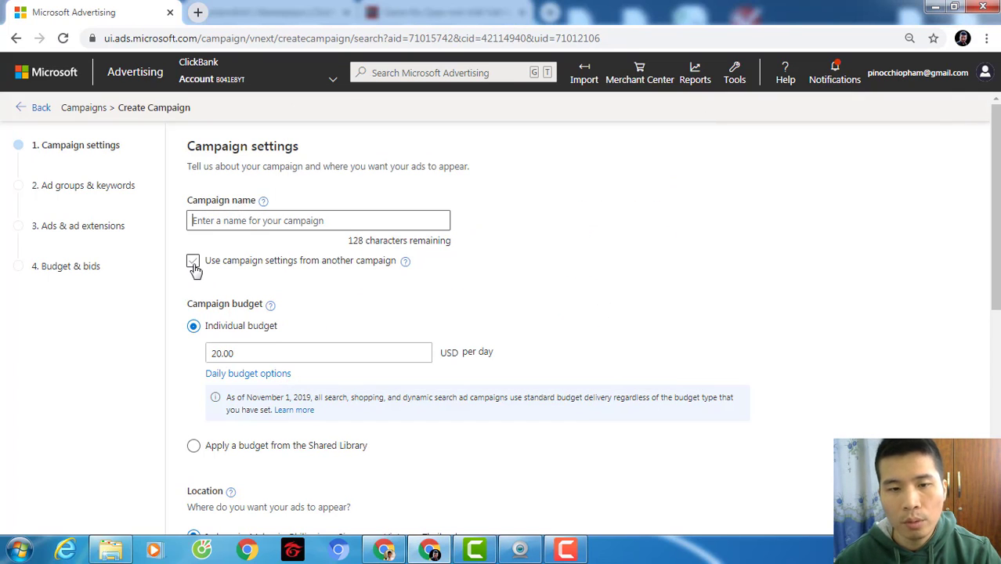
type("campain 1")
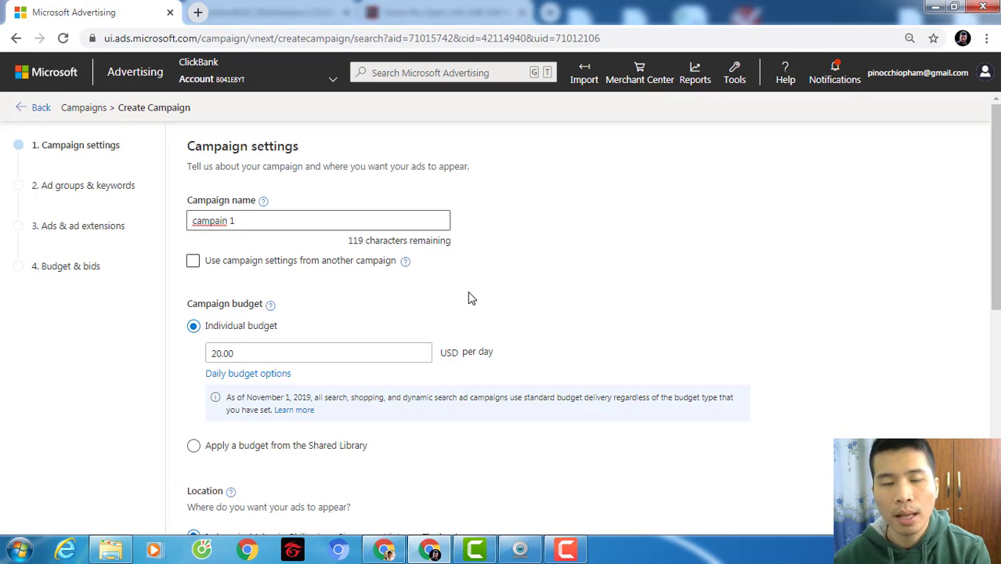
left_click(194, 263)
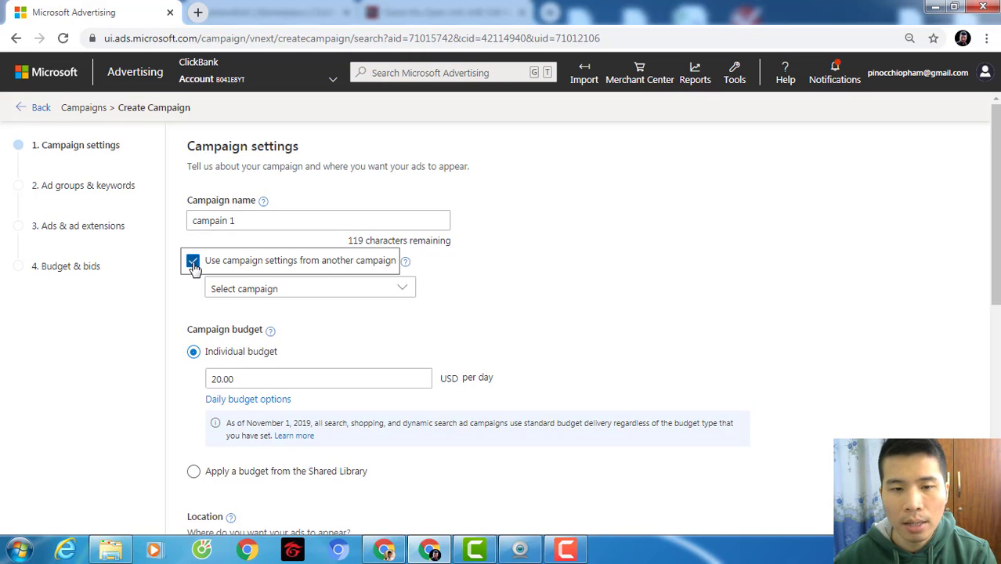
left_click(399, 290)
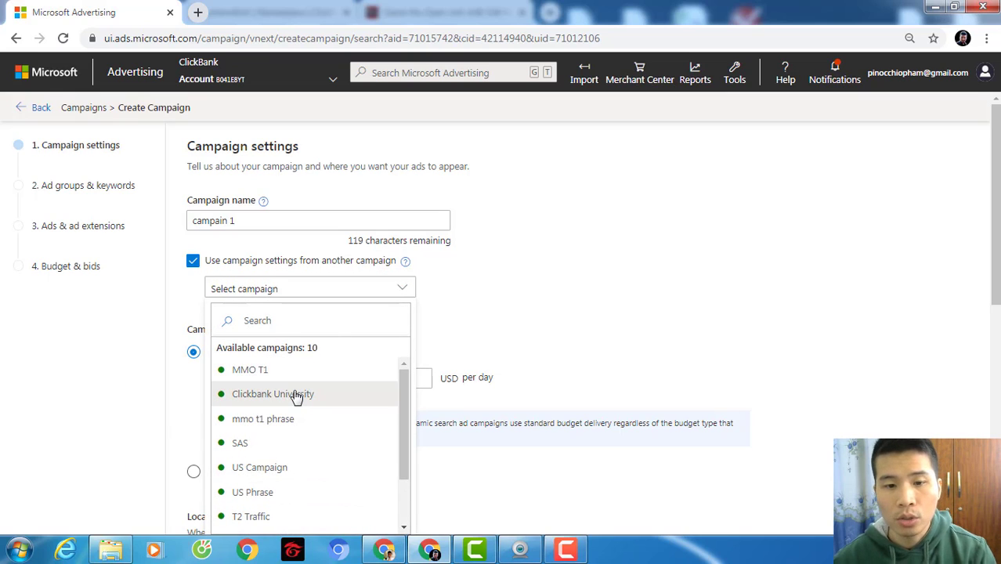
left_click(802, 280)
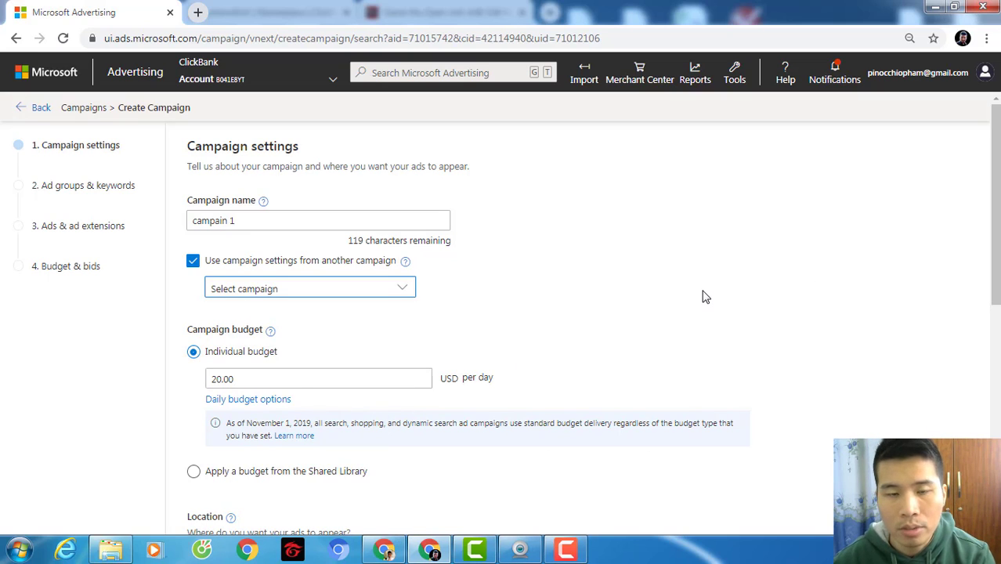
left_click(192, 261)
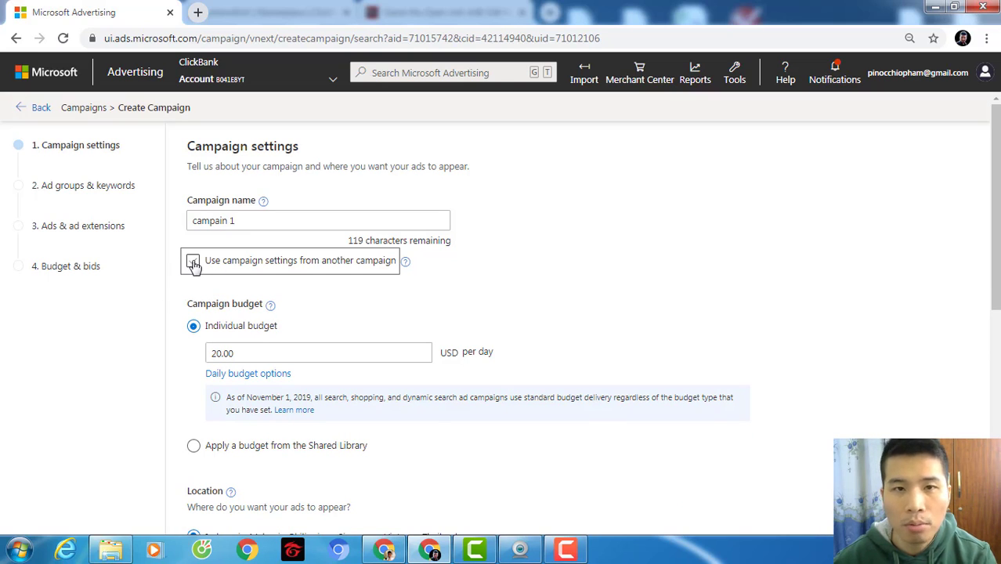
Set the campaign's location to specific locations and target the United States.
scroll(194, 265, "down", 1)
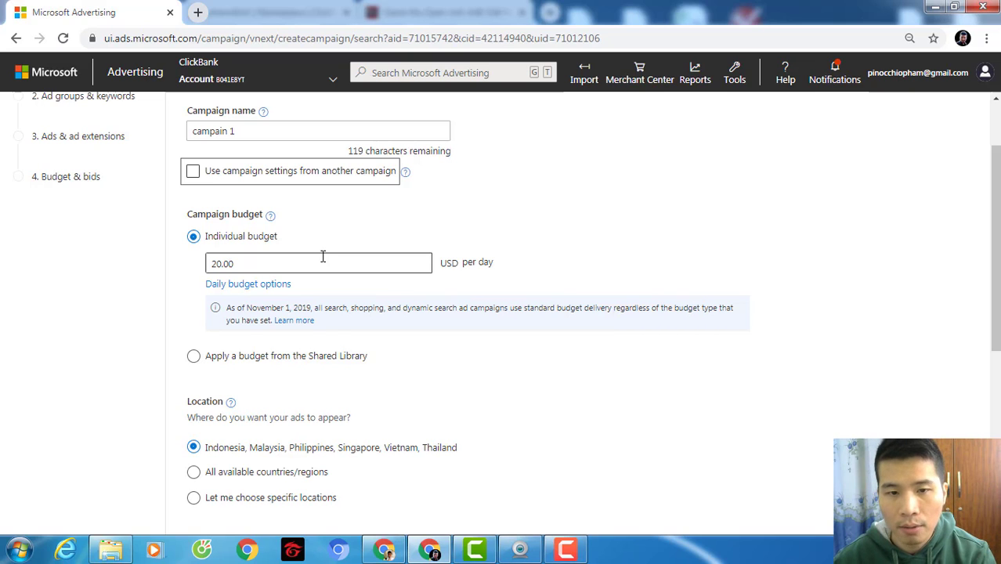
scroll(322, 256, "down", 4)
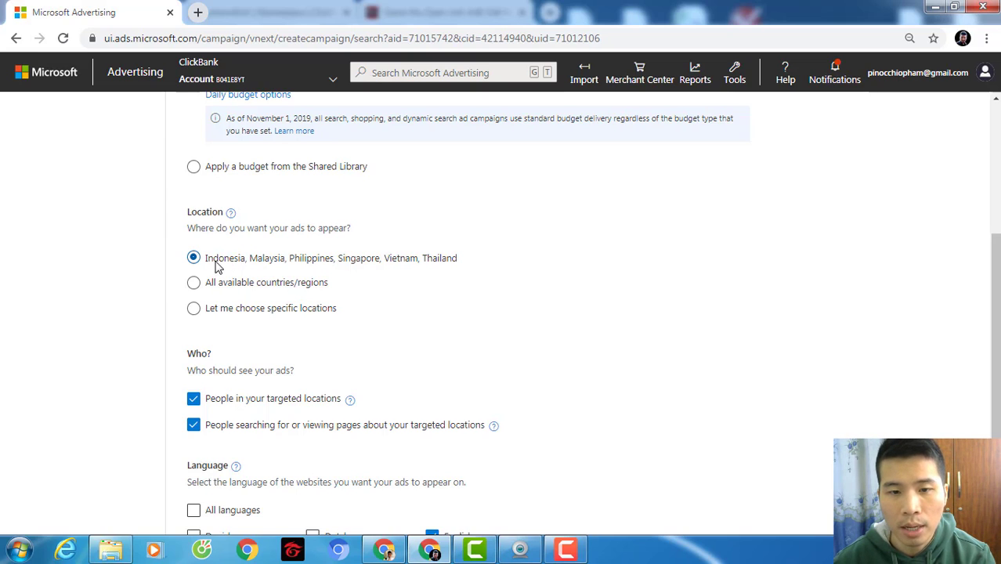
left_click(194, 311)
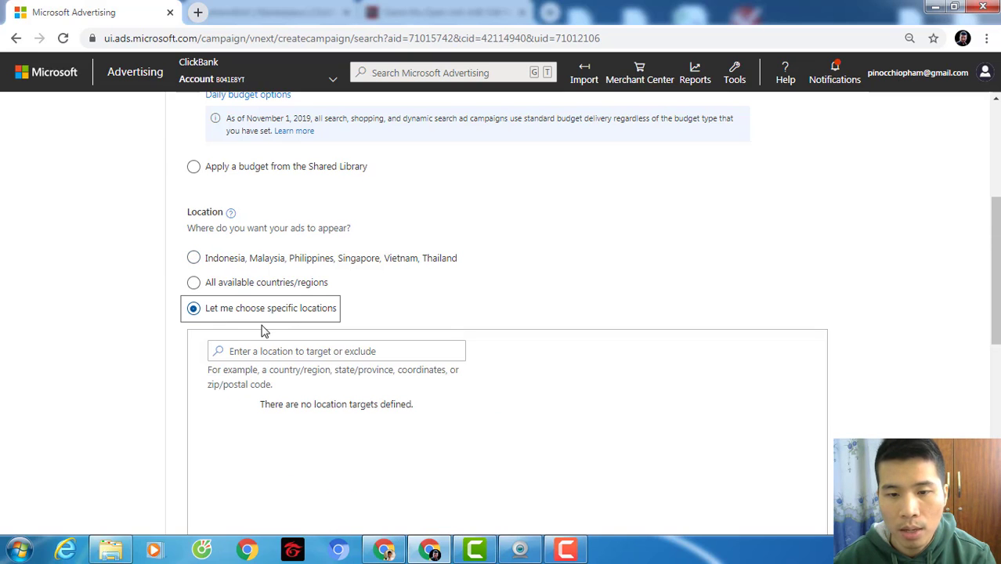
scroll(551, 267, "down", 1)
left_click(281, 262)
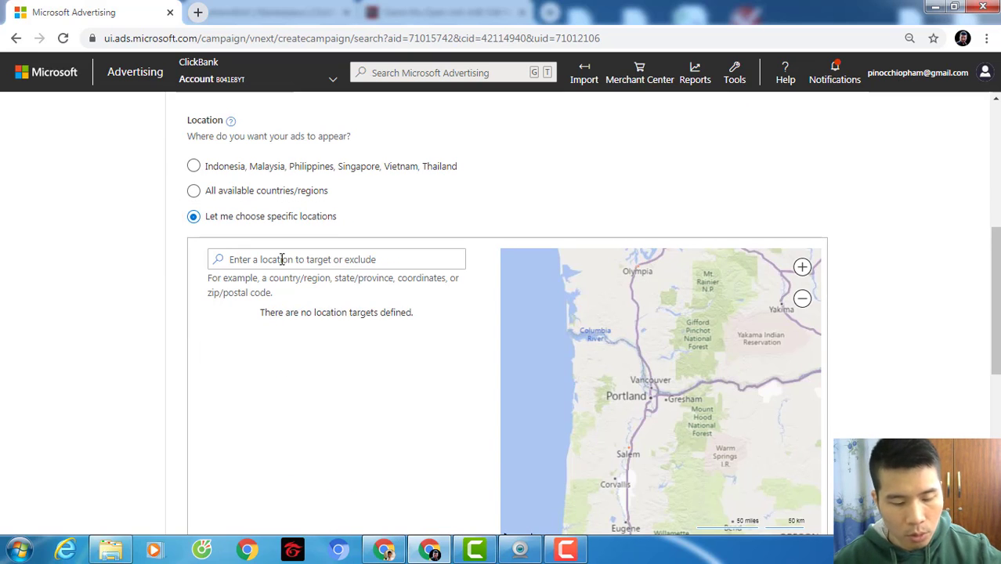
type("u")
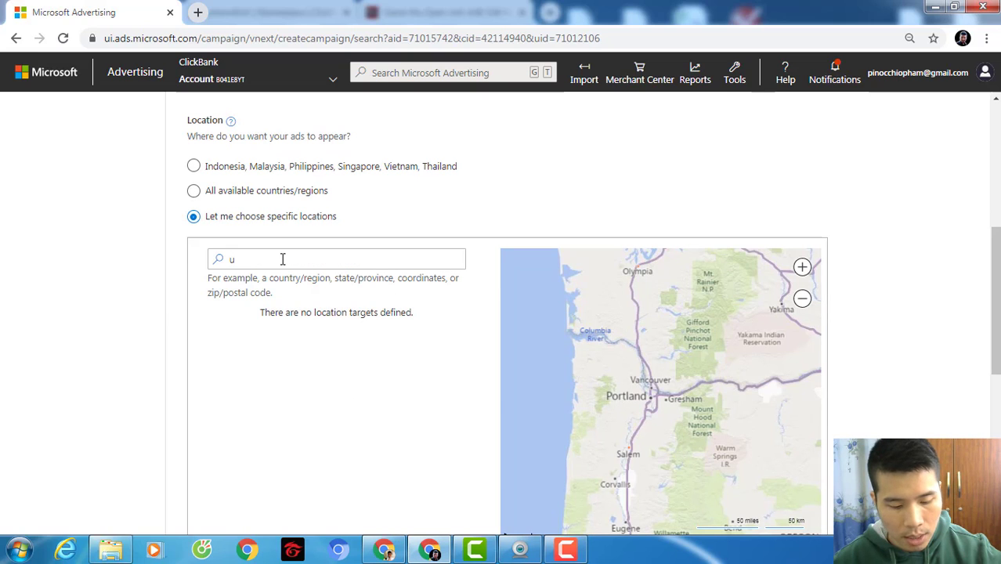
type("nited")
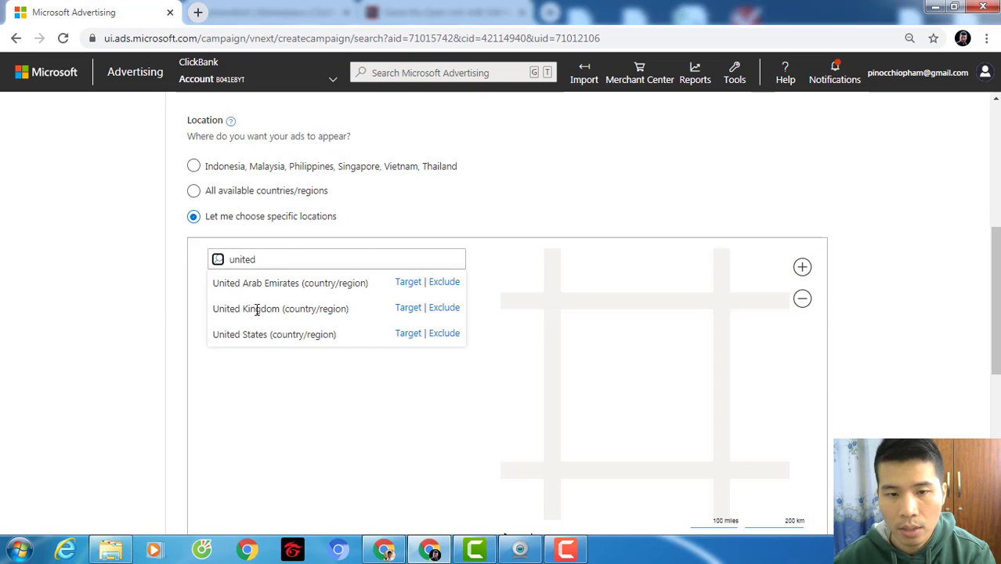
left_click(407, 334)
Exclude people searching for or viewing pages about the targeted locations, and save the campaign settings to continue to ad groups and keywords.
scroll(391, 347, "down", 5)
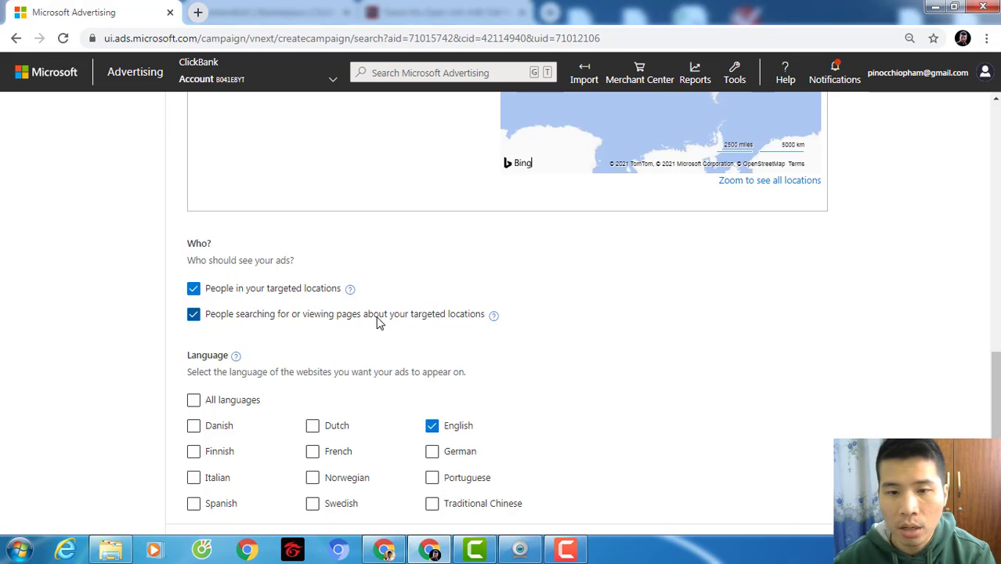
left_click(194, 317)
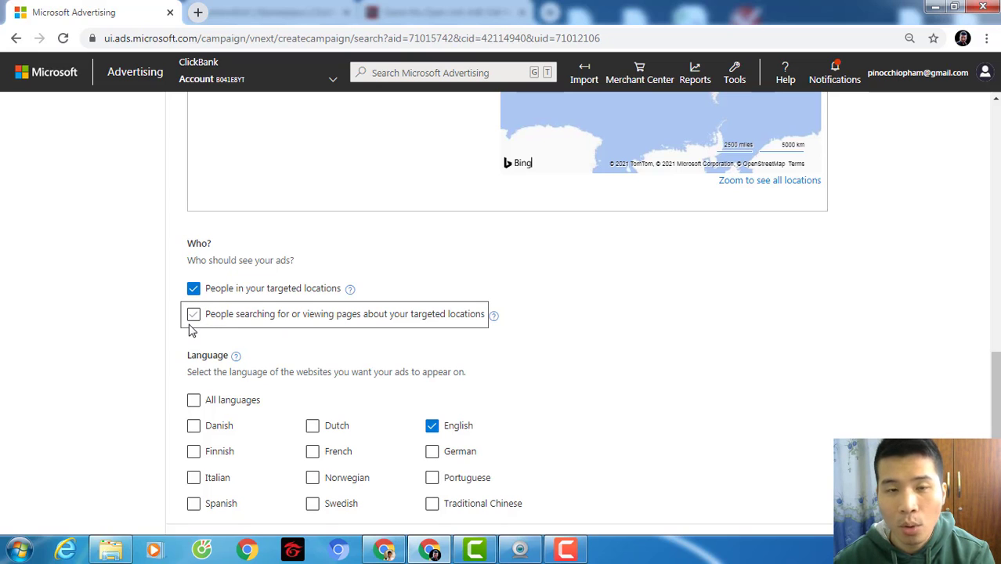
left_click_drag(205, 289, 339, 296)
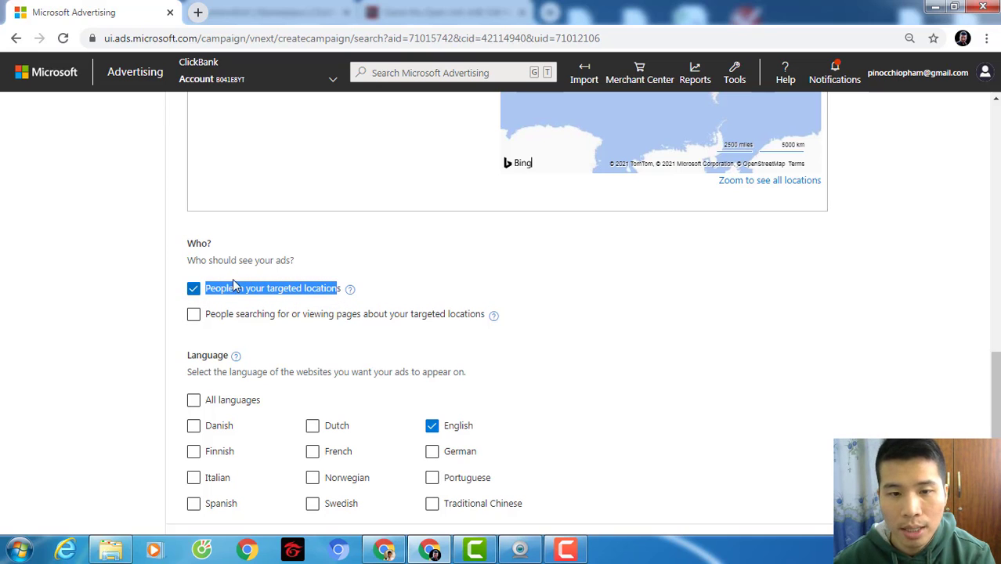
scroll(436, 373, "down", 2)
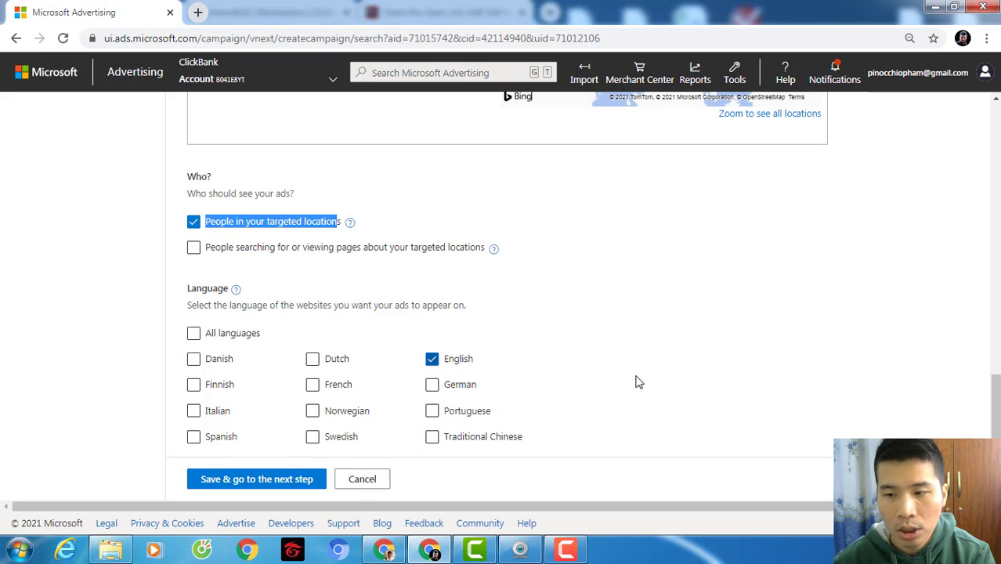
left_click(261, 479)
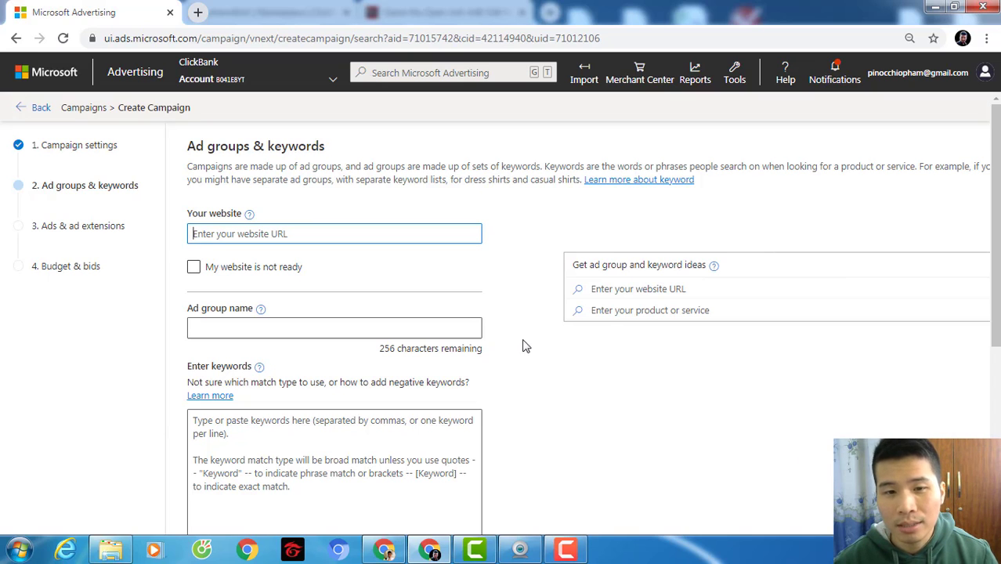
Open a new blank browser tab beside the campaign page and return to the ad groups and keywords form.
left_click(532, 288)
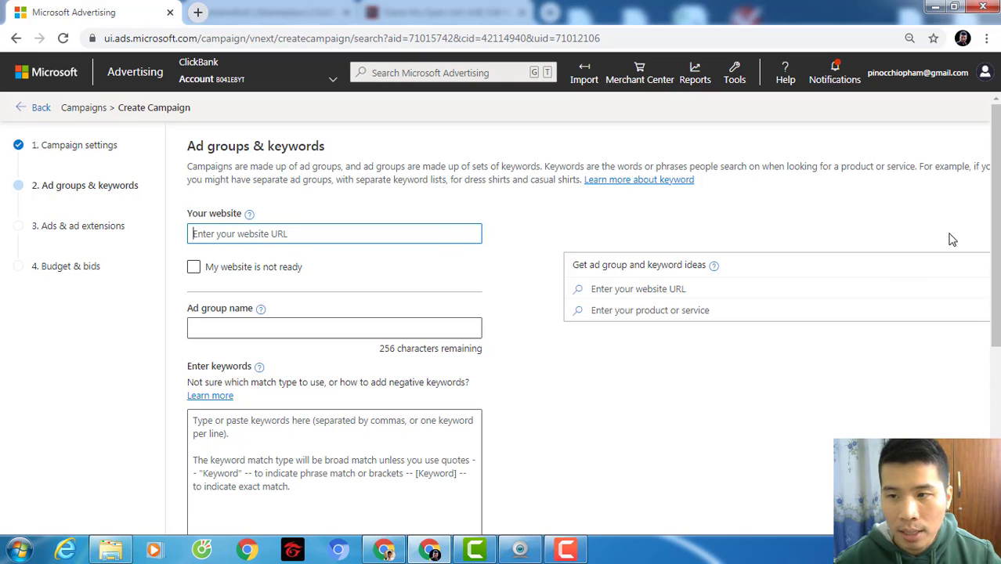
scroll(749, 239, "down", 1)
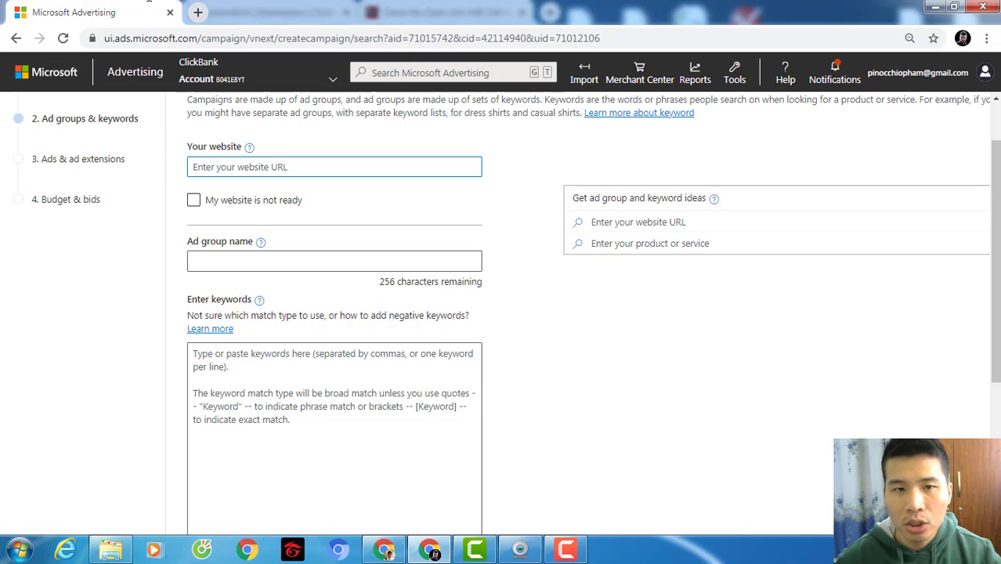
left_click(198, 12)
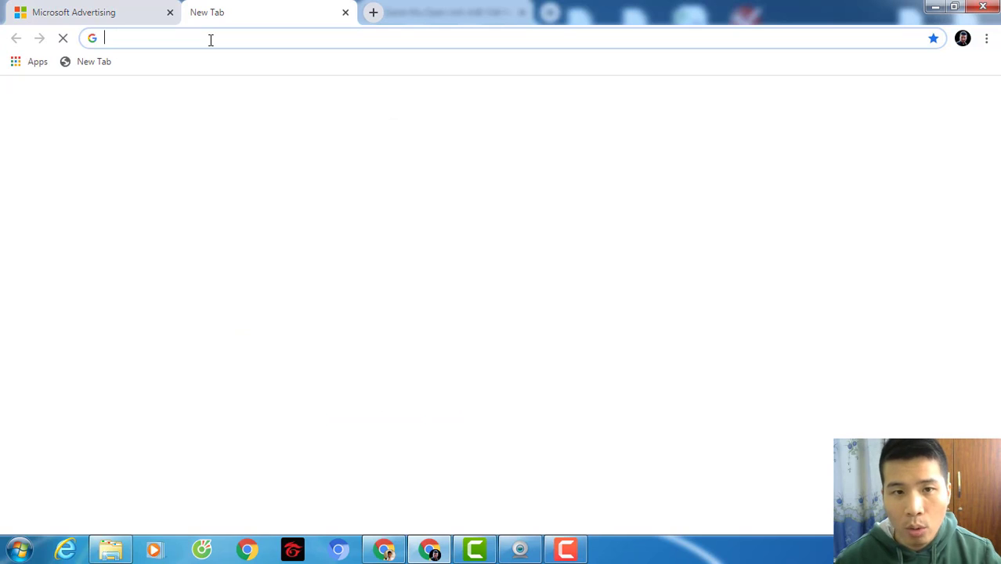
left_click(96, 13)
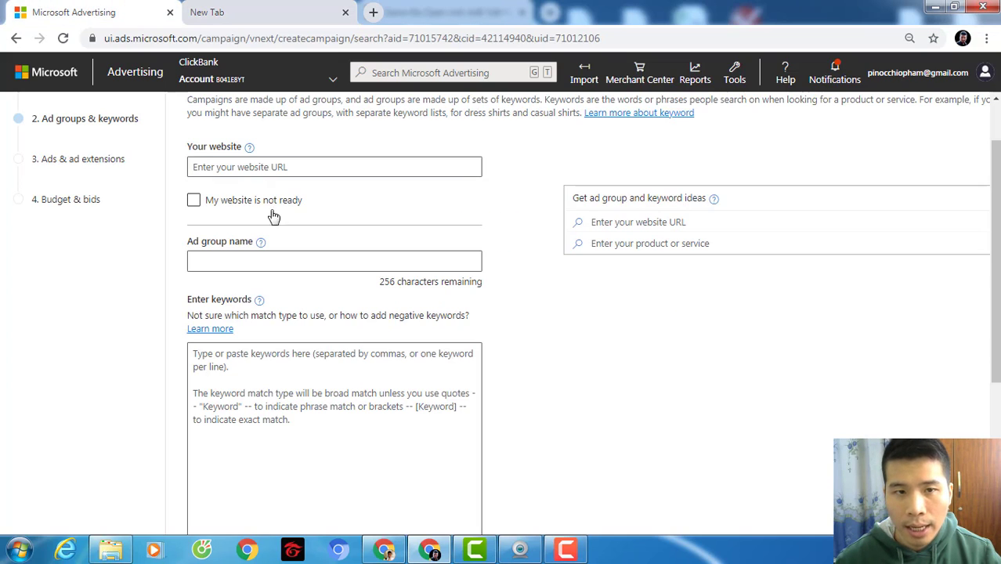
Add the exact-match keyword [iphone 11] to the ad group's keyword list.
left_click(298, 379)
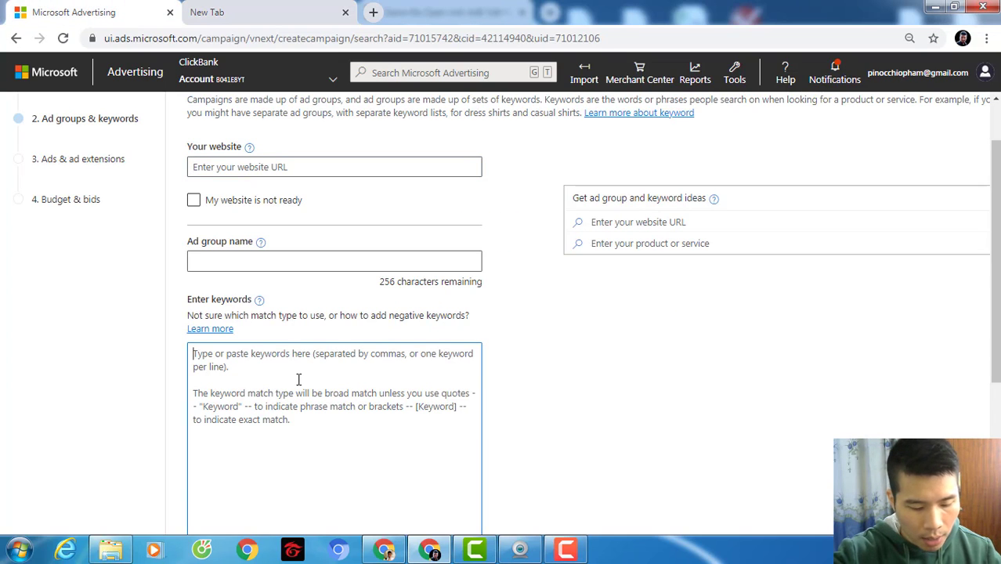
type("iphone 1")
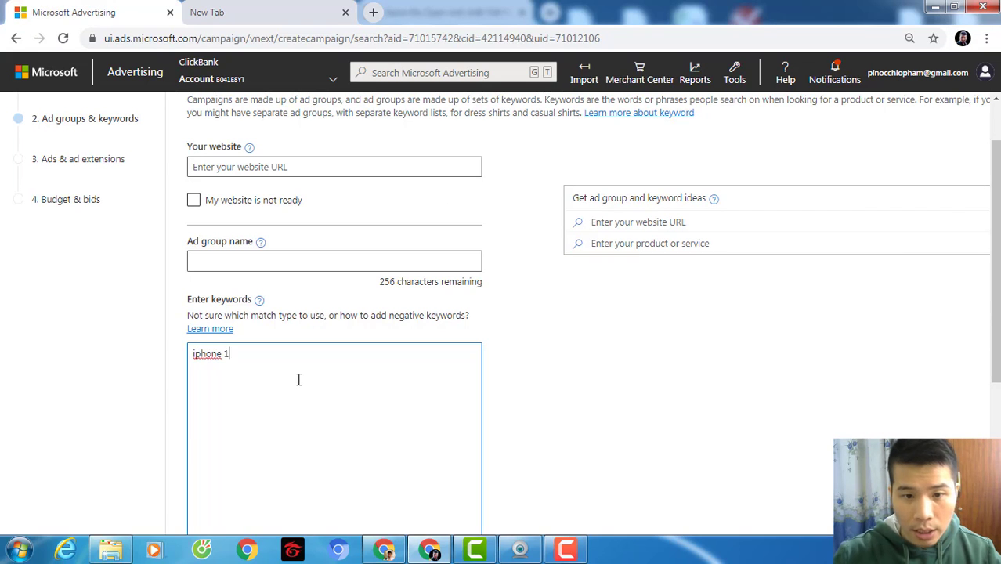
type("1]")
left_click(192, 353)
type("[")
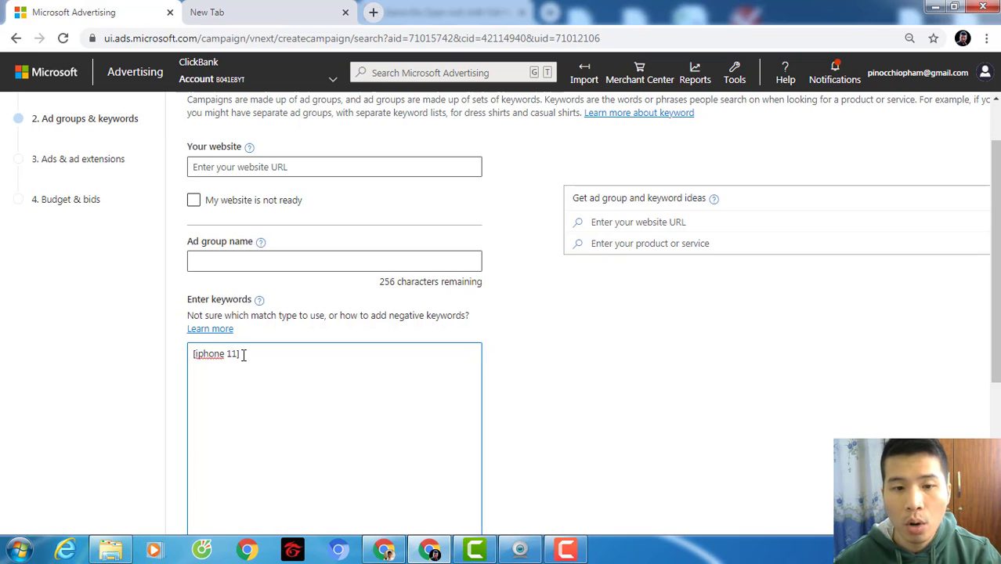
left_click_drag(242, 353, 190, 354)
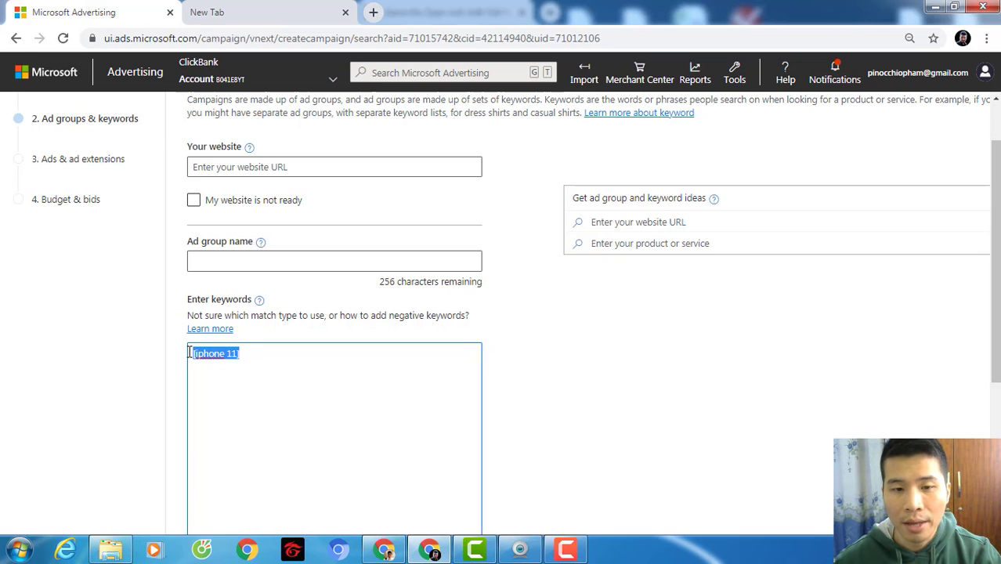
left_click(241, 353)
left_click(189, 354, "shift")
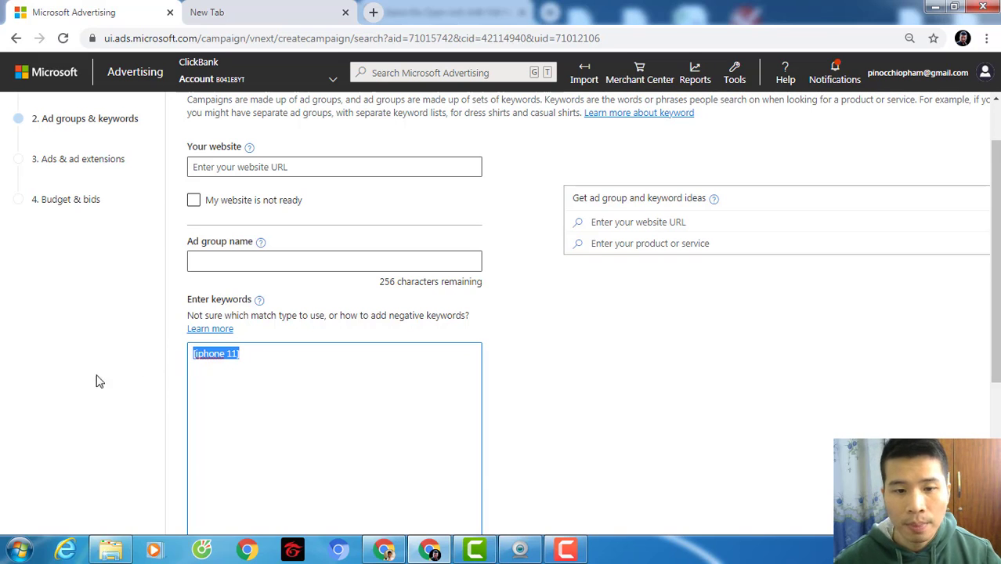
Switch to the blank browser tab and enter "iphone 11" as a Google search query without running the search.
left_click(246, 16)
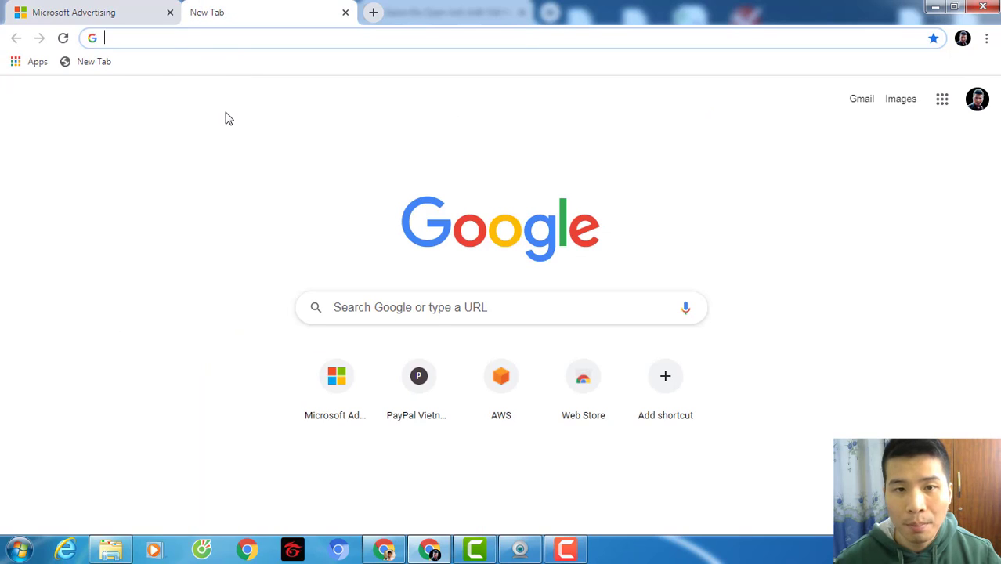
left_click(356, 308)
type("i")
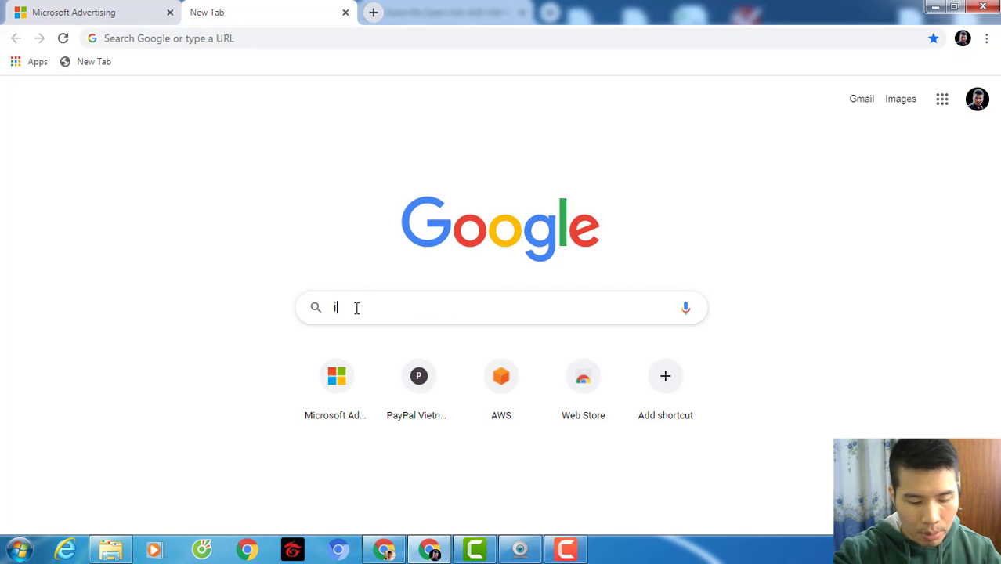
type("phone 11")
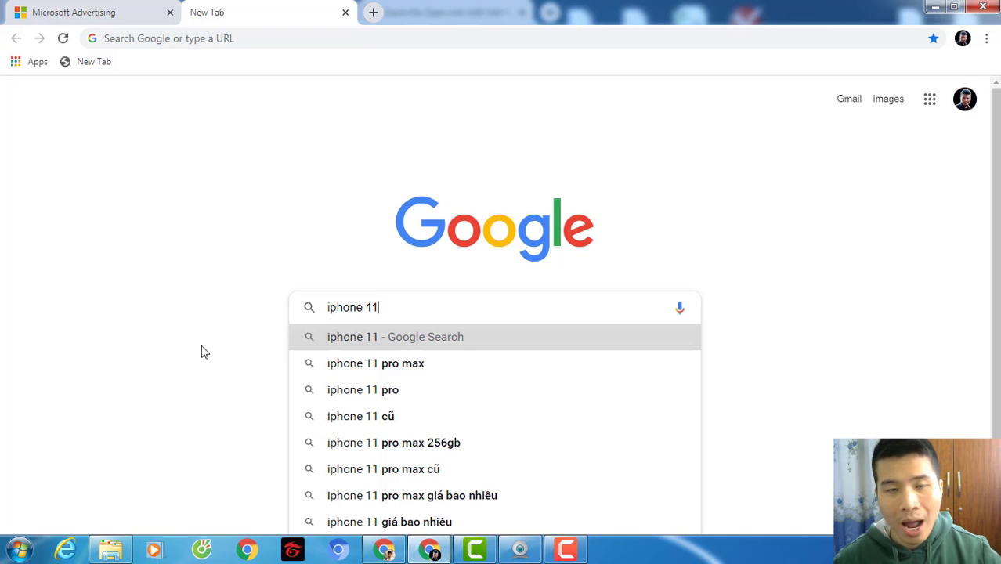
Return to the campaign form and add the phrase-match keyword "iphone 11" on a second line of the keyword list.
key("ctrl+Tab")
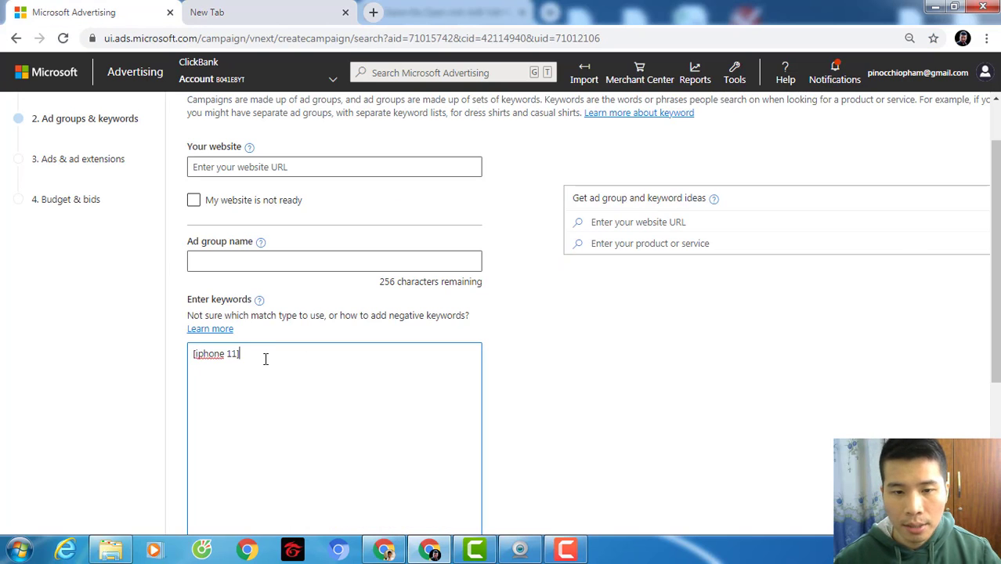
left_click_drag(244, 353, 181, 354)
left_click(278, 362)
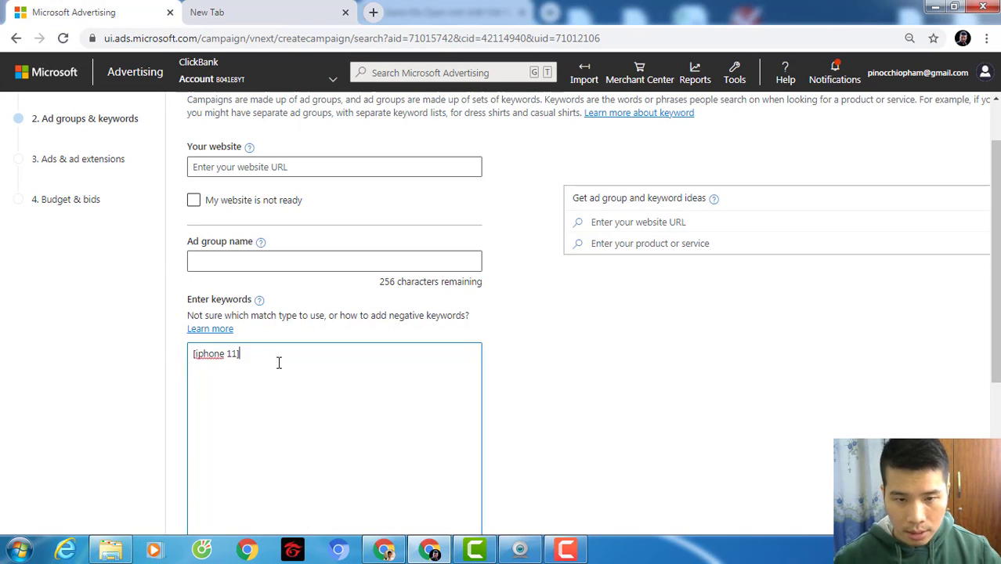
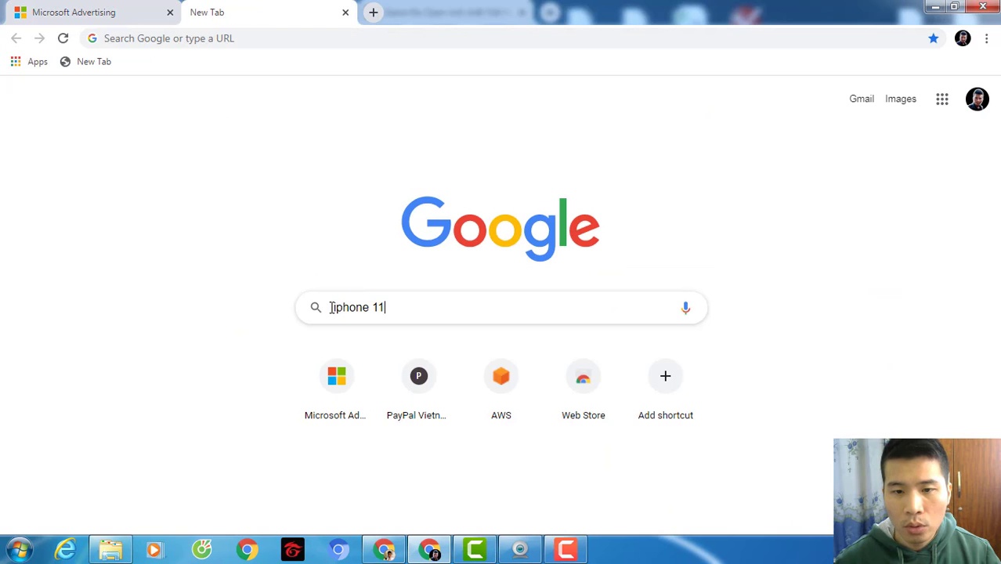
Extend the Google search query to "iphone 11 for kids" and dismiss the Windows color scheme prompt.
left_click(407, 307)
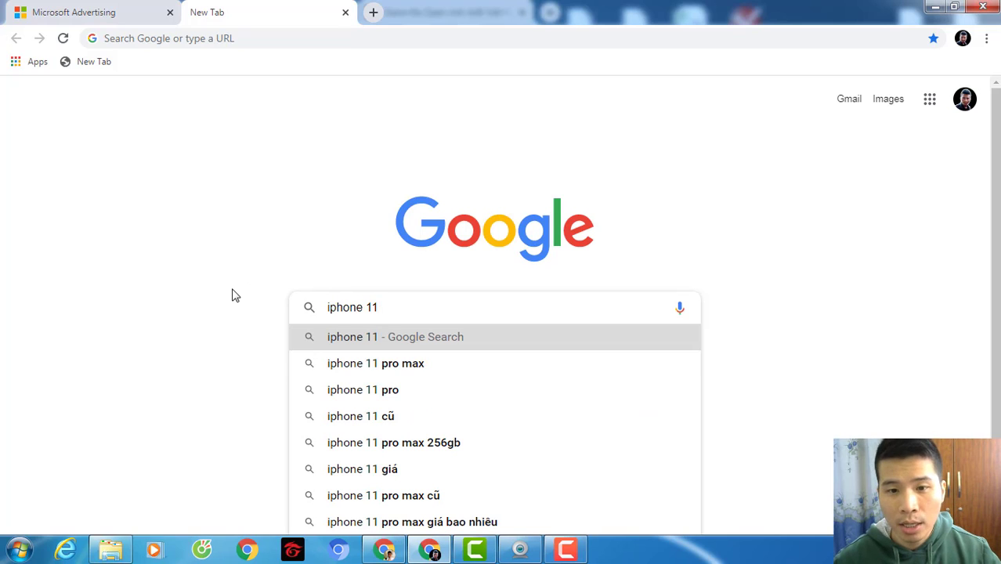
left_click_drag(377, 305, 296, 296)
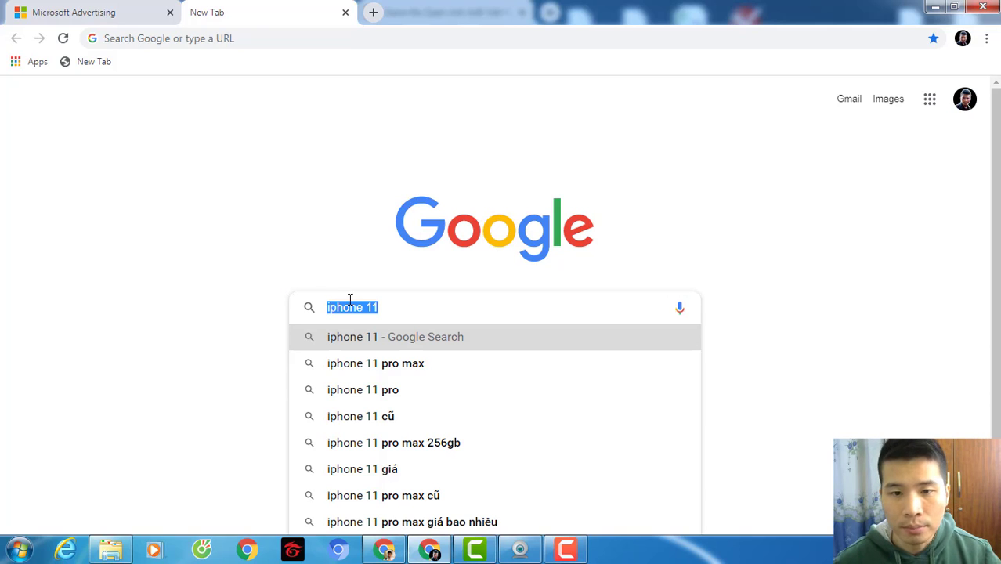
left_click(391, 307)
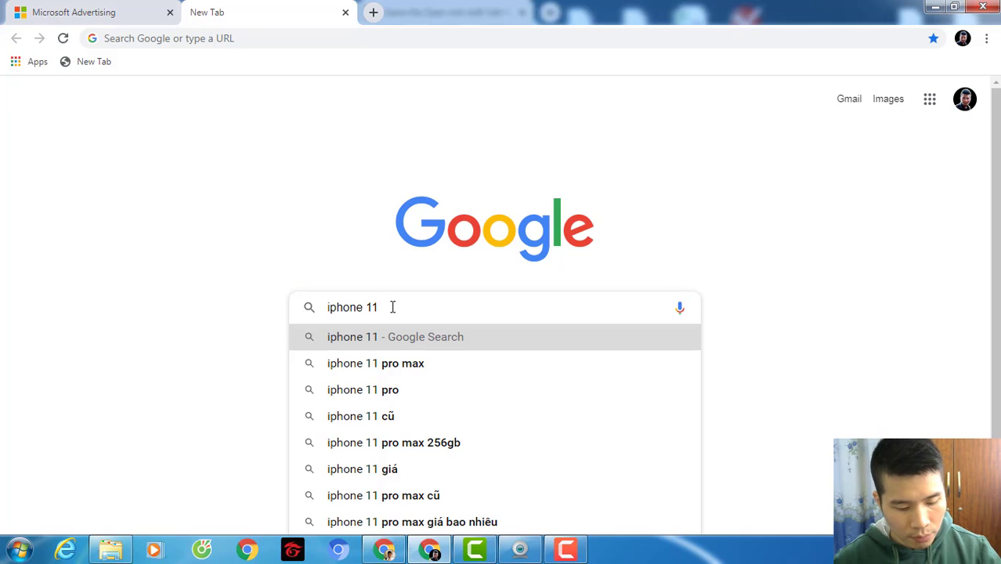
type("for")
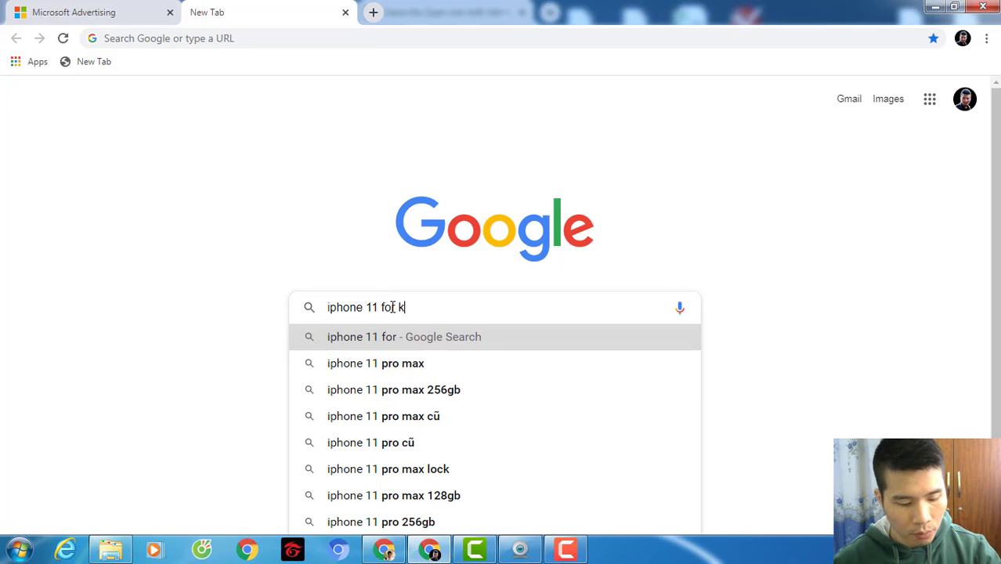
type(" kids")
left_click(232, 269)
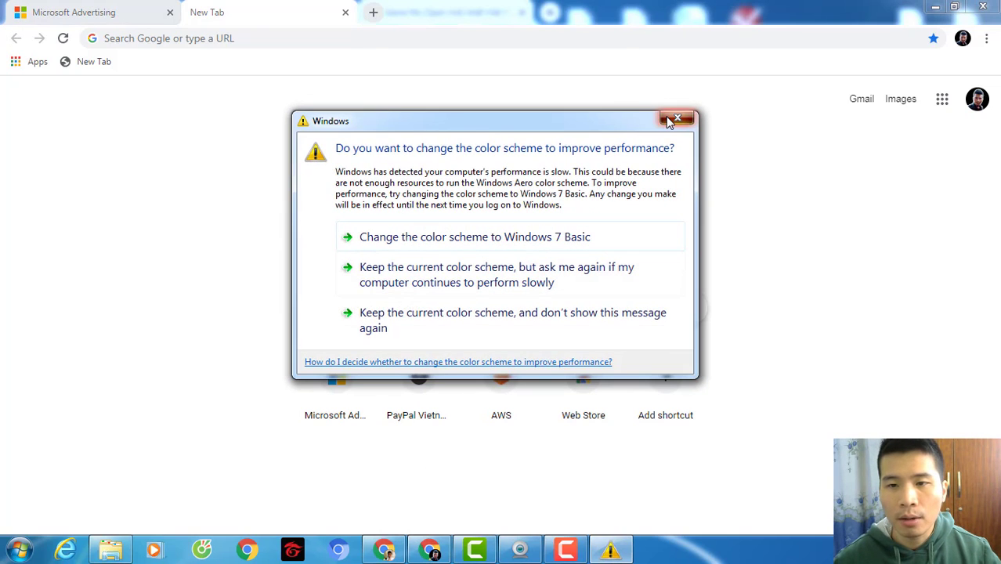
left_click(677, 119)
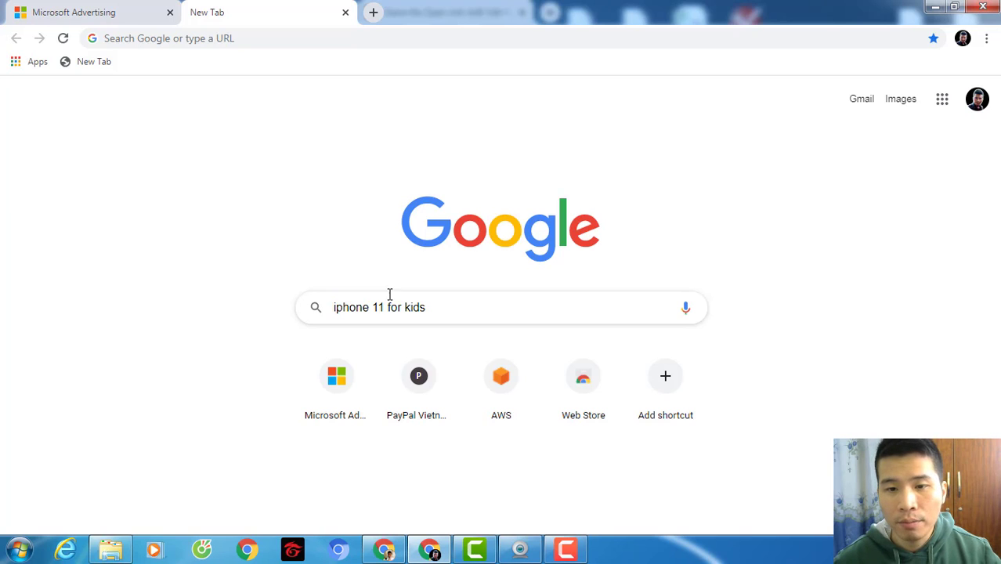
left_click_drag(404, 306, 431, 304)
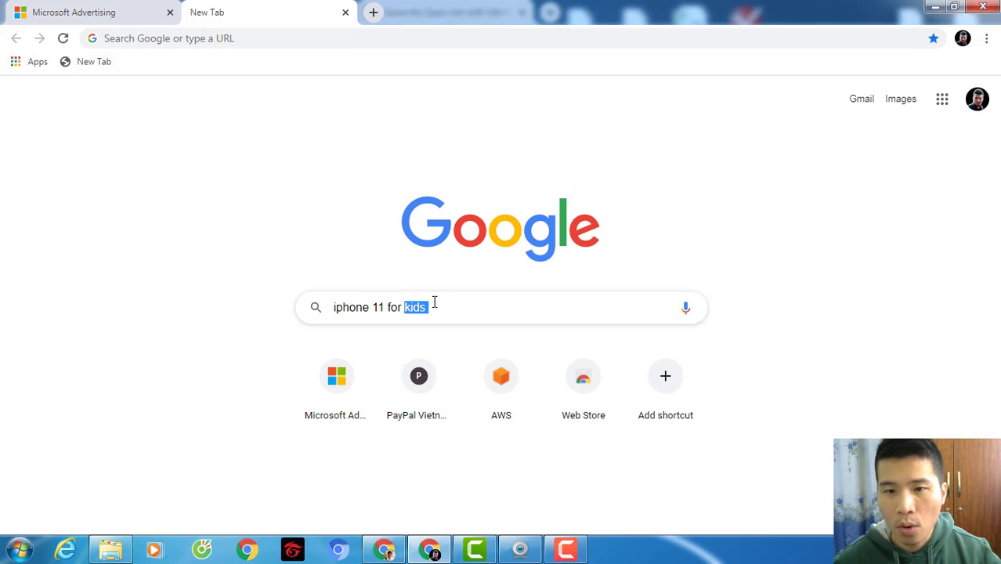
left_click(275, 251)
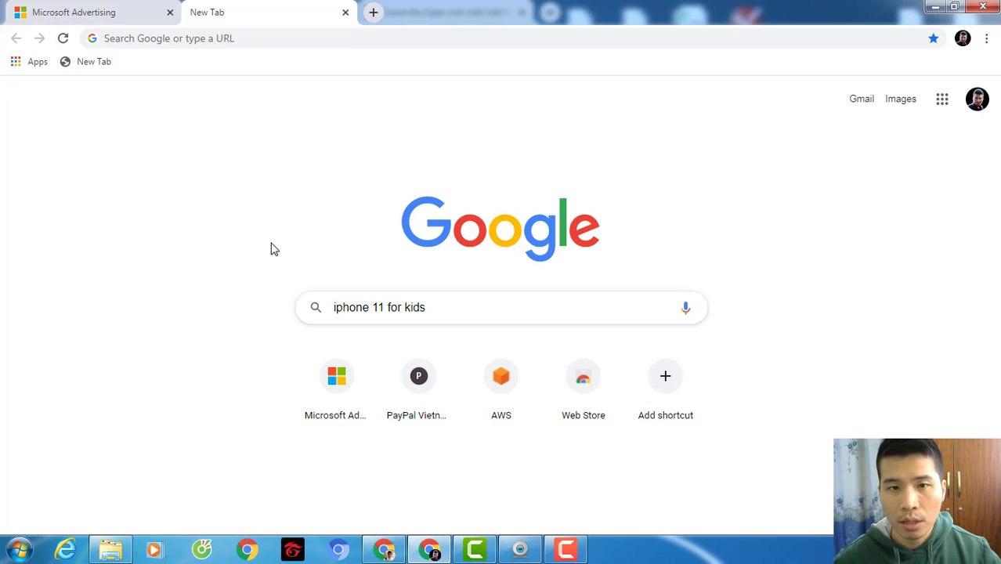
Return to the campaign form and add iphone 11 as a broad-match keyword on a third line, without quotes or brackets.
key("ctrl+Tab")
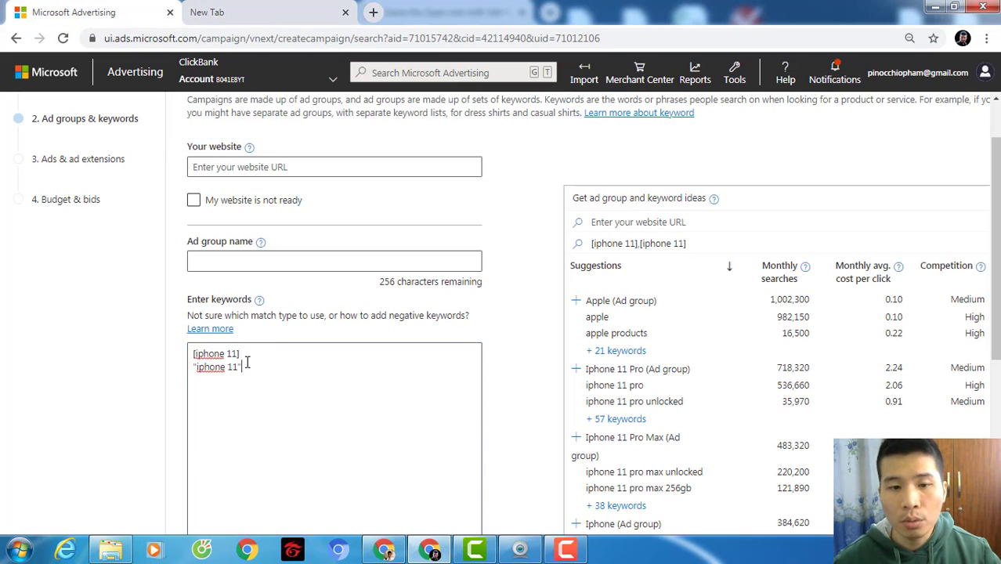
left_click_drag(245, 367, 190, 366)
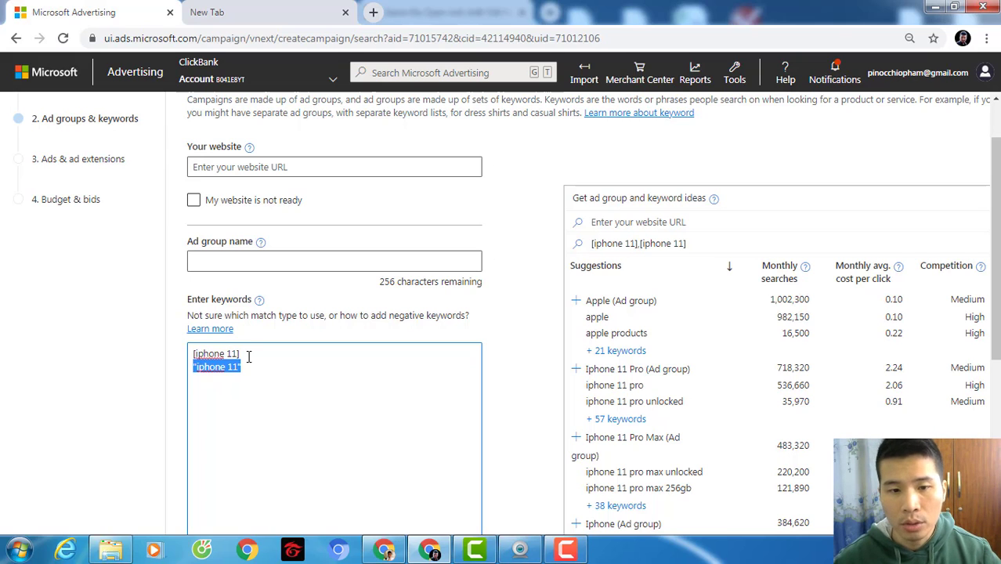
left_click(245, 366)
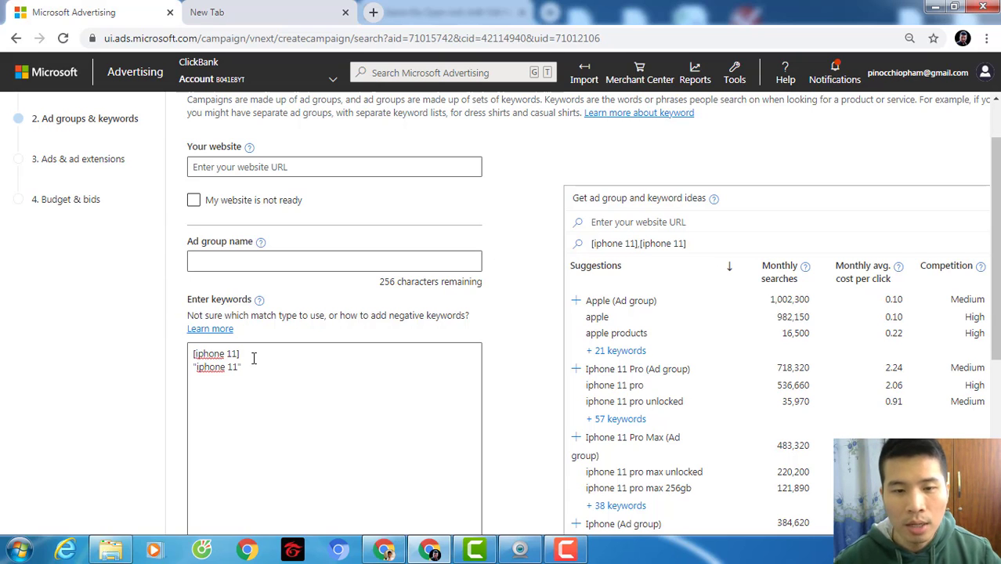
double_click(237, 366)
key("ctrl+c")
left_click(244, 366)
key("Return")
key("ctrl+v")
left_click_drag(235, 379, 192, 380)
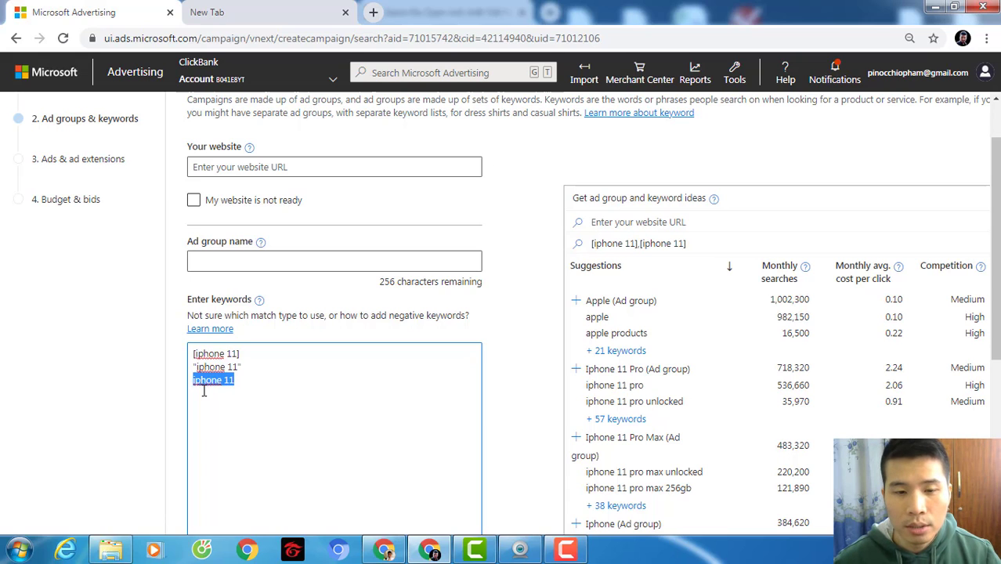
Switch to the Google tab and shorten the search query to "phone".
left_click(208, 11)
left_click_drag(371, 307, 443, 304)
key("BackSpace")
left_click(326, 309)
key("Delete")
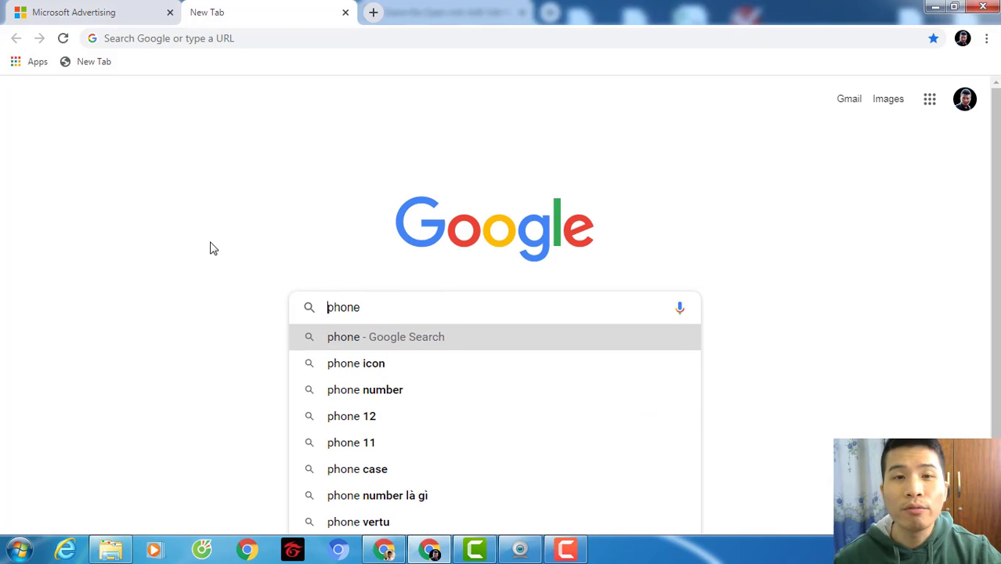
left_click(210, 252)
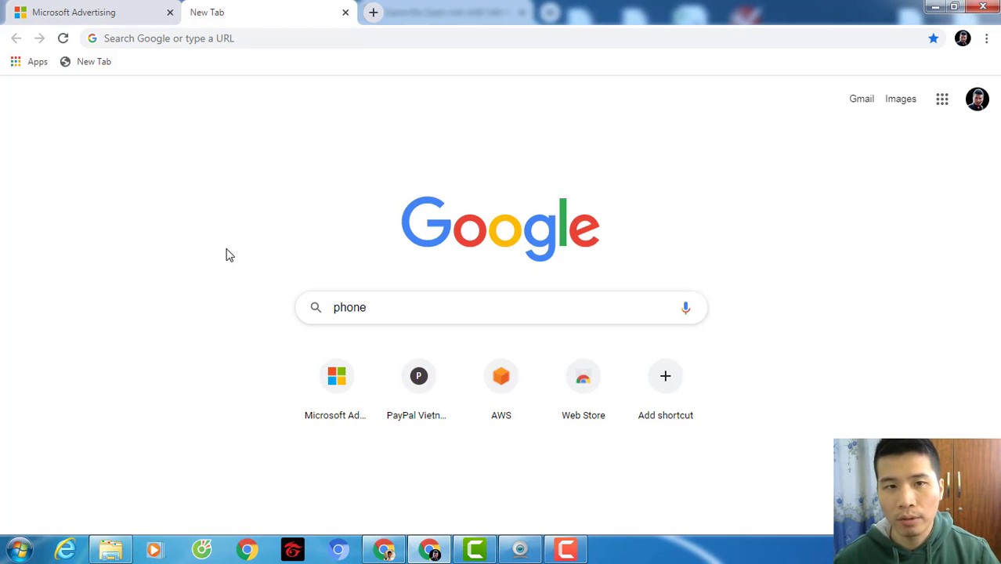
Return to the campaign form and delete the broad-match iphone 11 keyword from the third line of the keyword list.
left_click(114, 11)
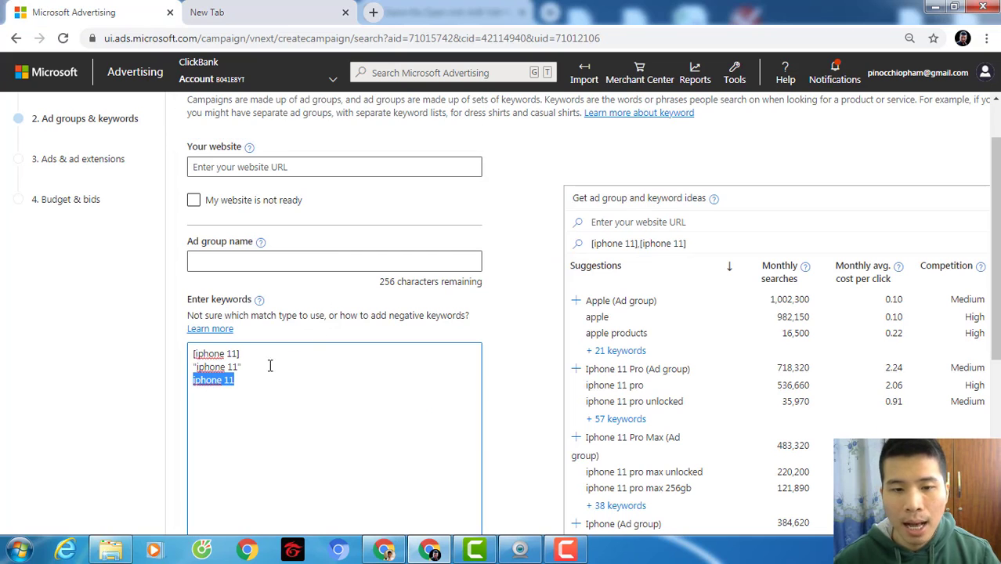
key("BackSpace")
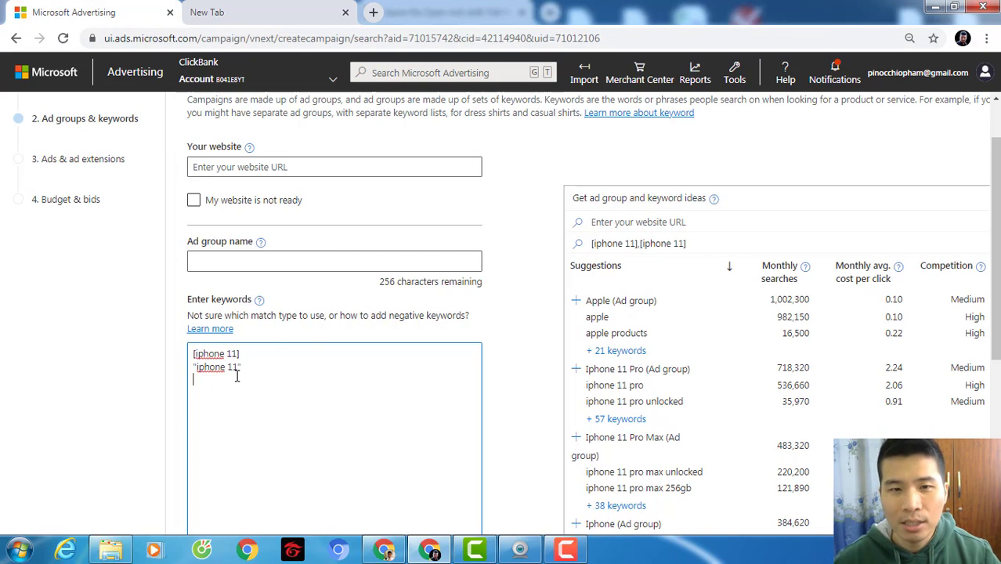
left_click(252, 365)
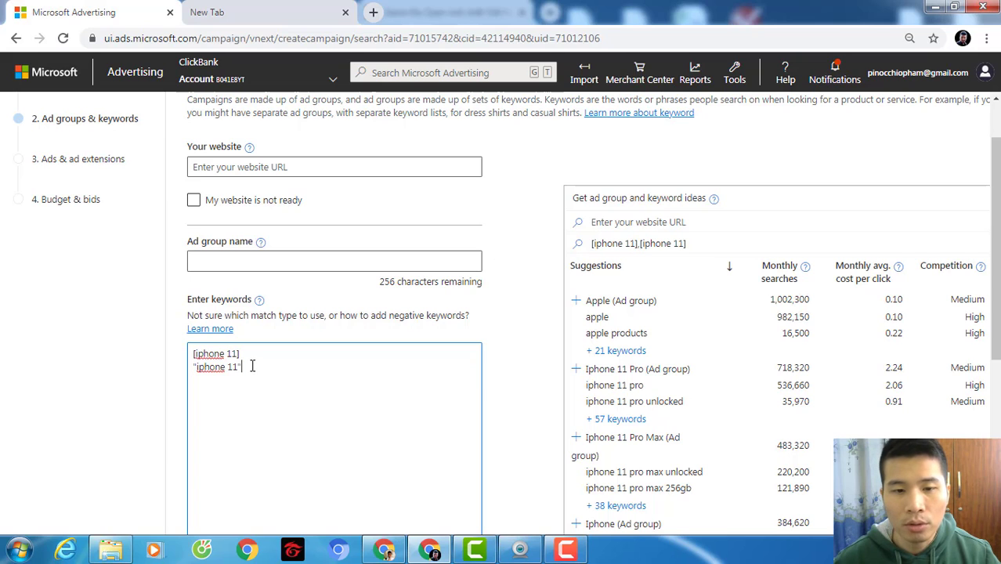
left_click_drag(252, 366, 193, 351)
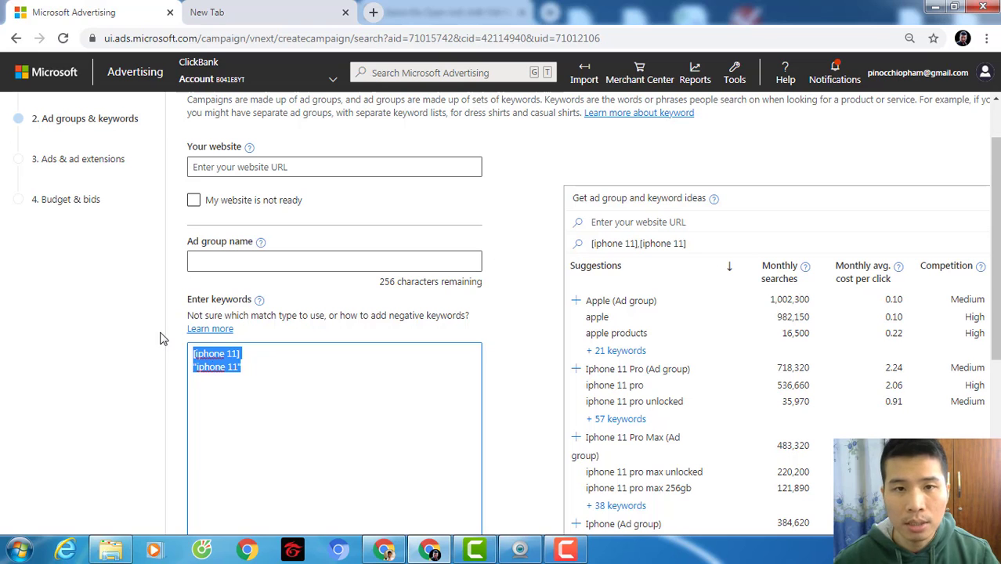
Name the ad group "phone".
left_click(222, 257)
type("phone")
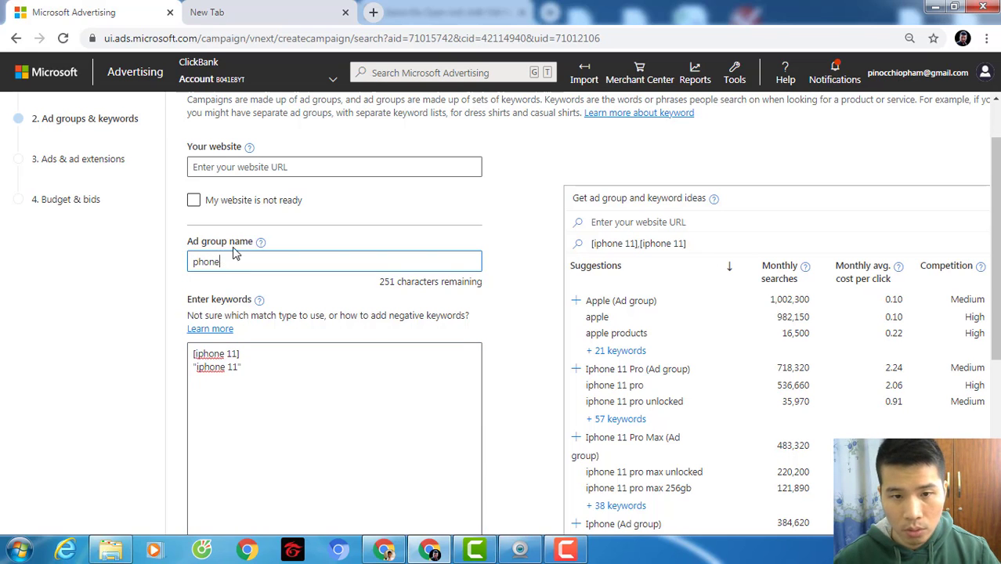
scroll(233, 253, "down", 4)
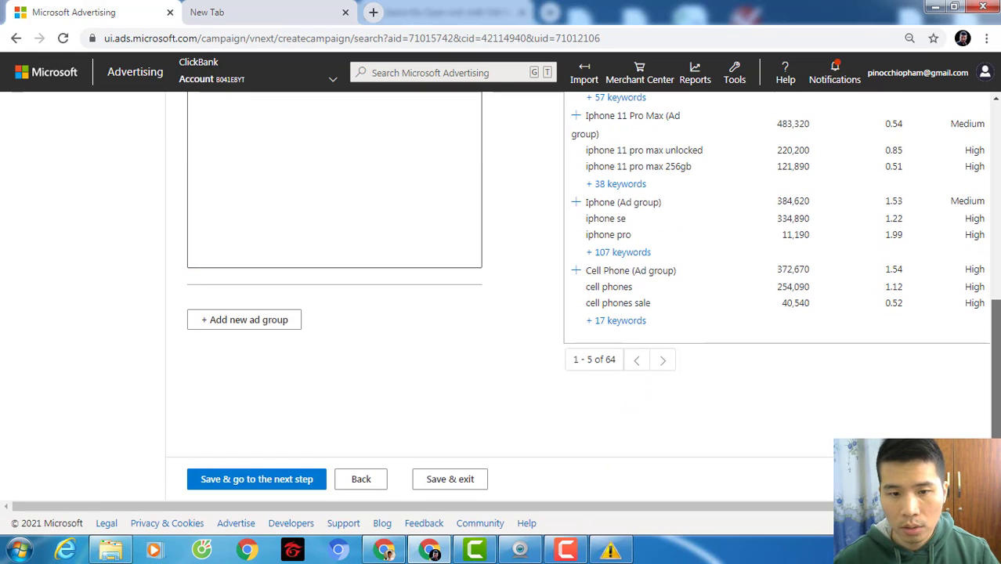
Save the ad group with its keywords, continue to the ads stage, and start a new ad for the phone ad group.
left_click(247, 479)
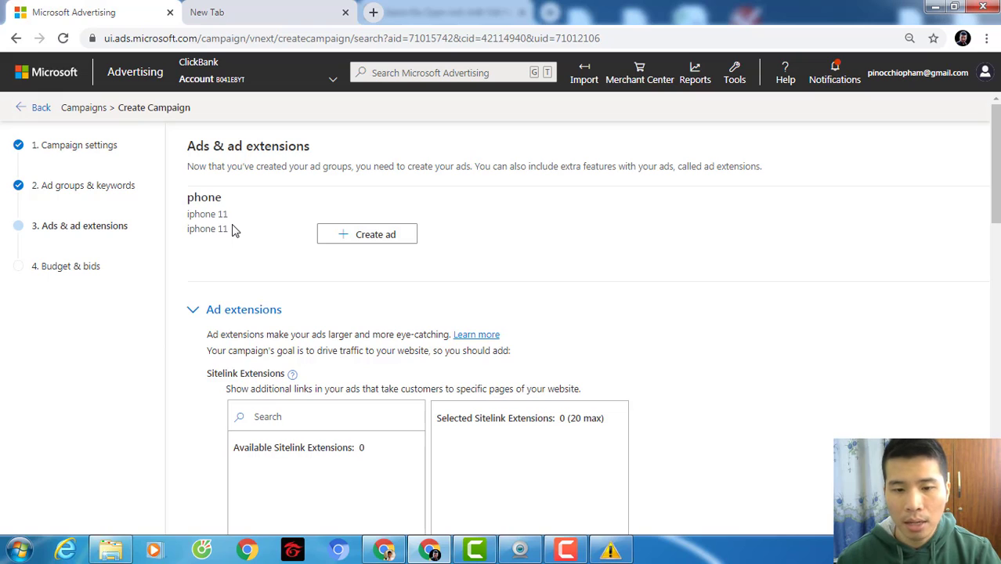
triple_click(232, 229)
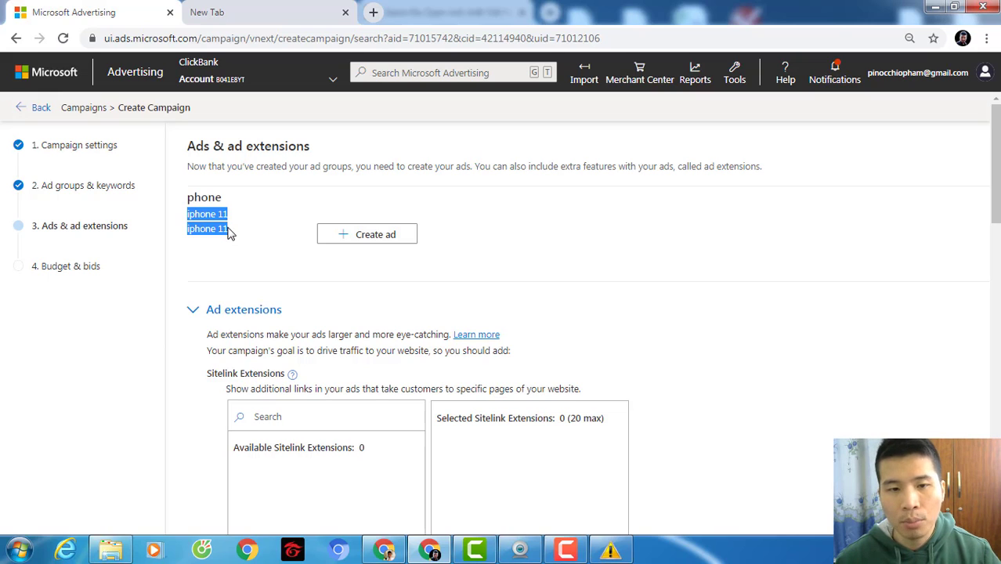
left_click(238, 233)
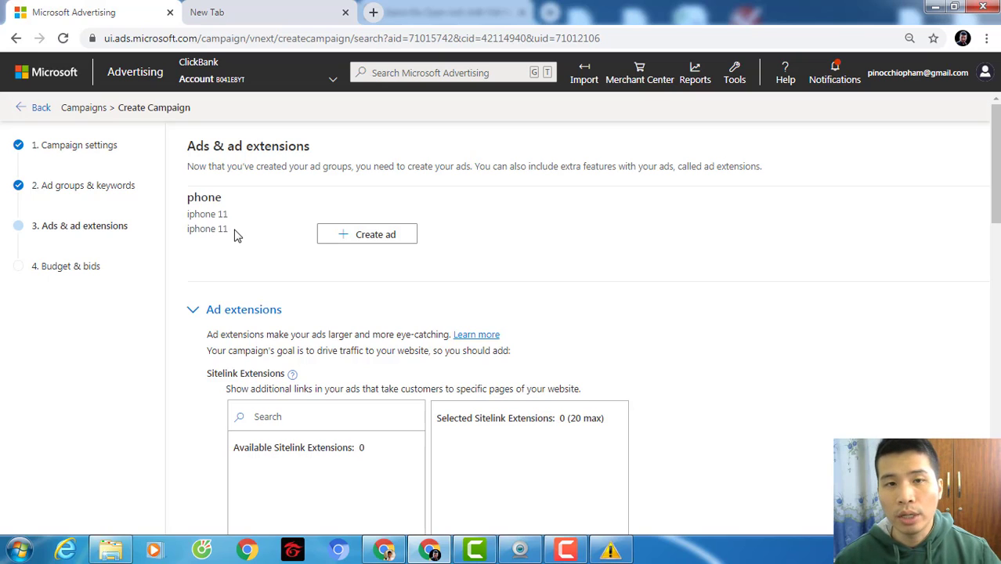
left_click(345, 249)
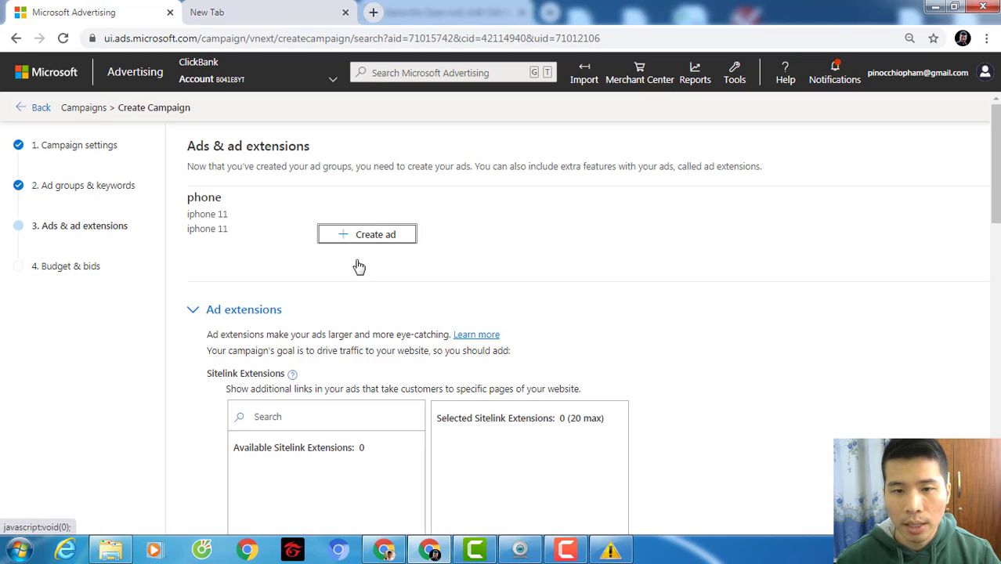
Open the Chrome Web Store from the Google tab and use its address, chrome.google.com/webstore?hl=en, as the ad's final URL.
key("ctrl+Tab")
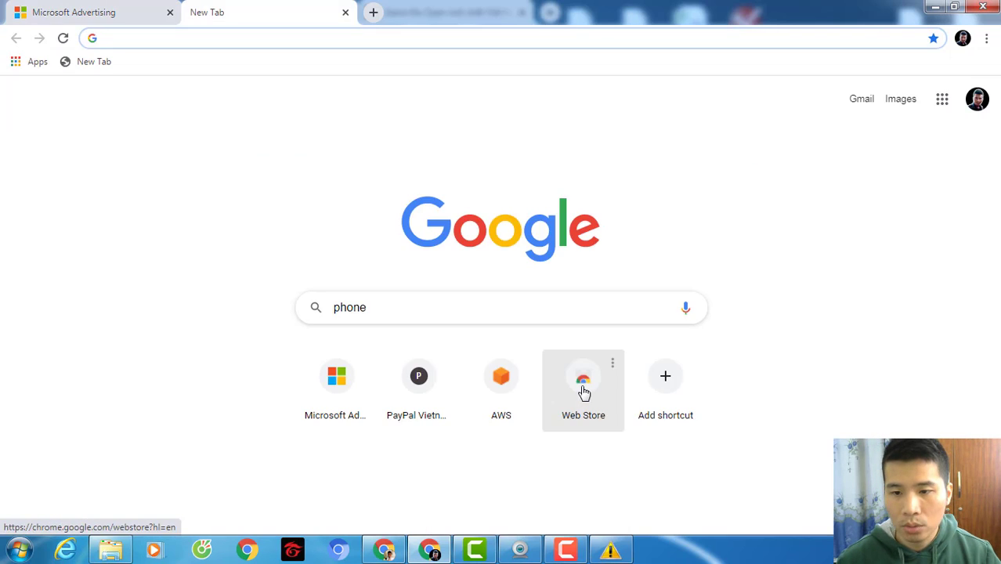
left_click(582, 391)
left_click(281, 39)
key("ctrl+c")
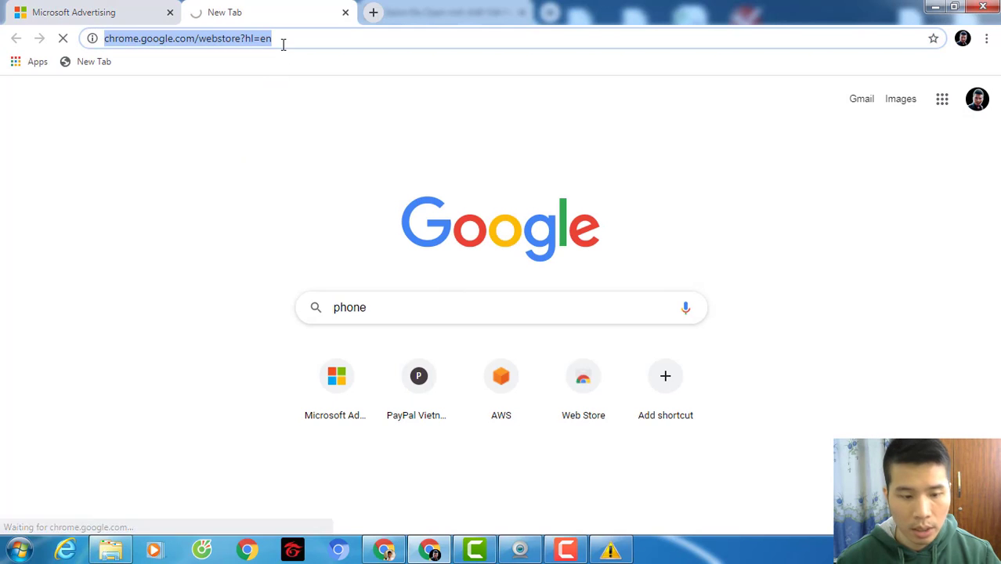
left_click(156, 12)
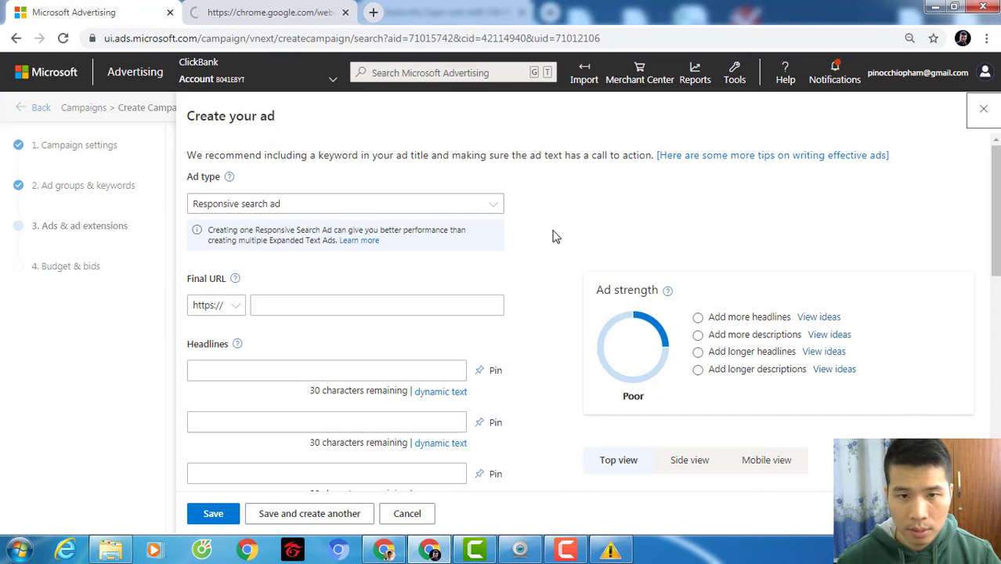
left_click(291, 306)
key("ctrl+v")
Enter "Best iphone 11 in newyork" as the first headline and check the ad preview.
scroll(235, 274, "down", 2)
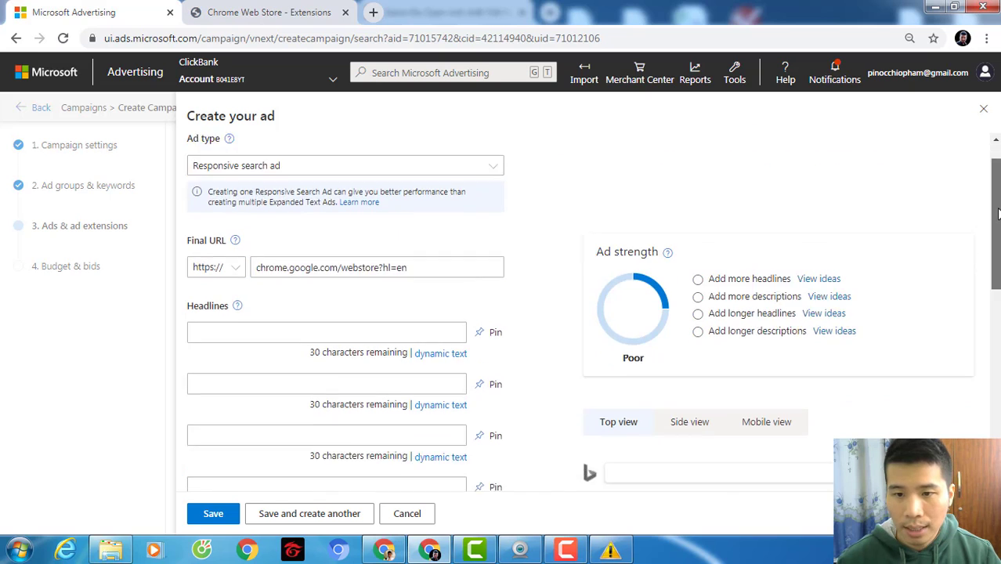
left_click(224, 249)
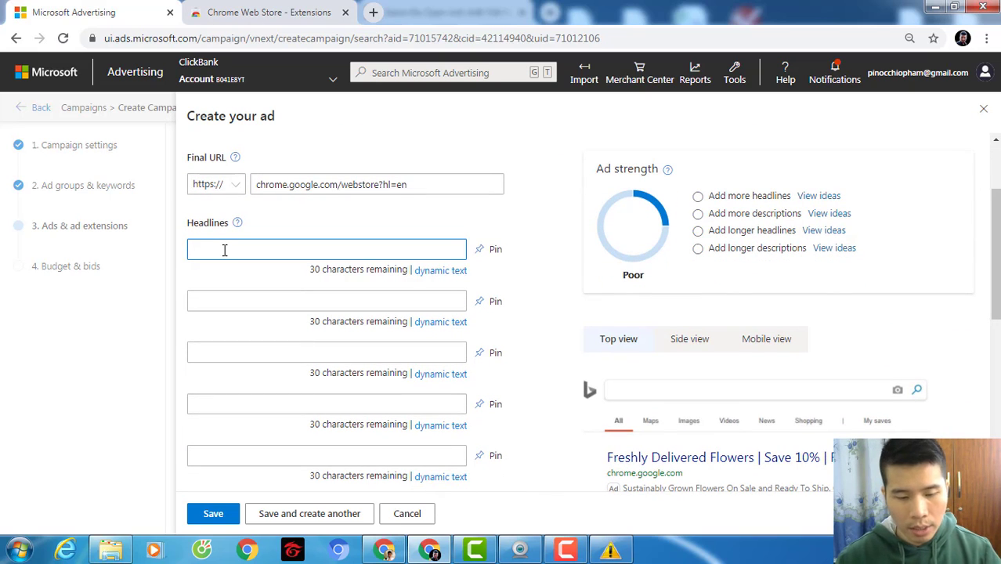
type("Best")
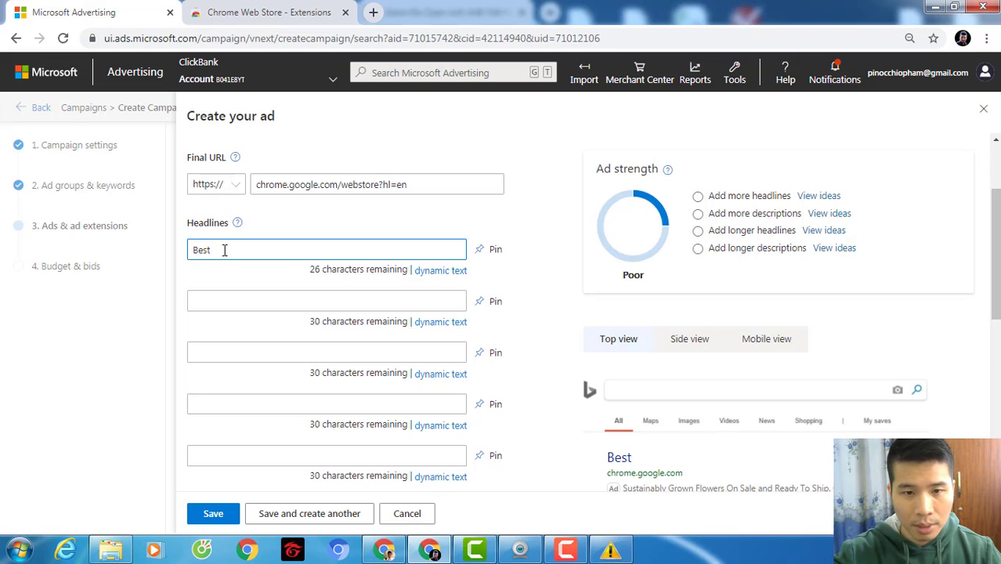
type(" iphone 11 in ")
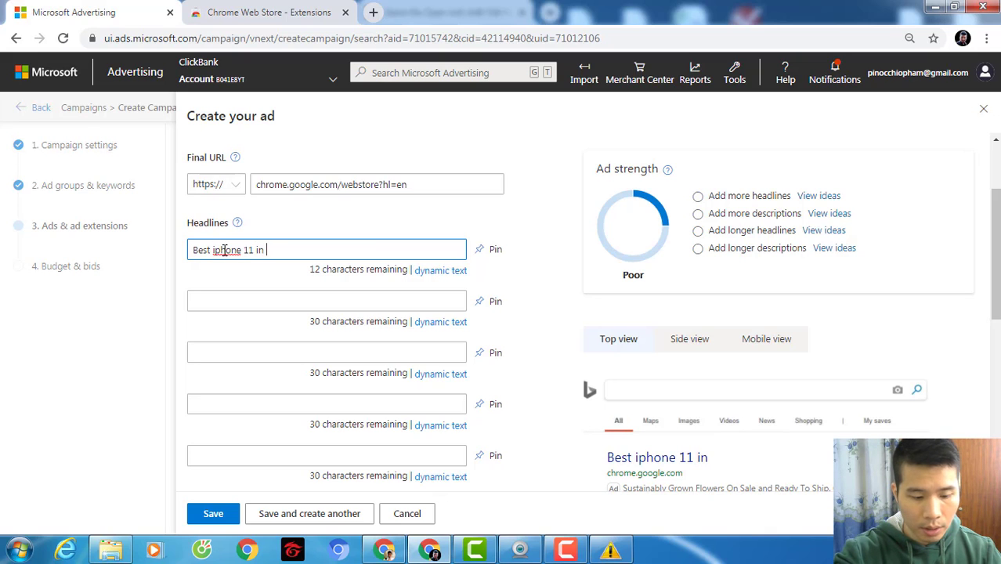
type("newyor")
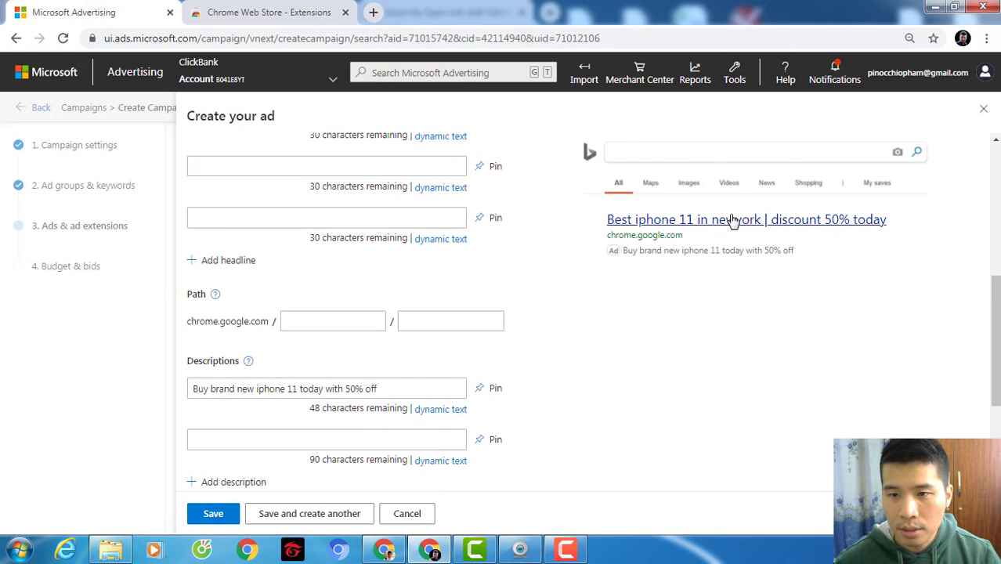
scroll(741, 347, "down", 1)
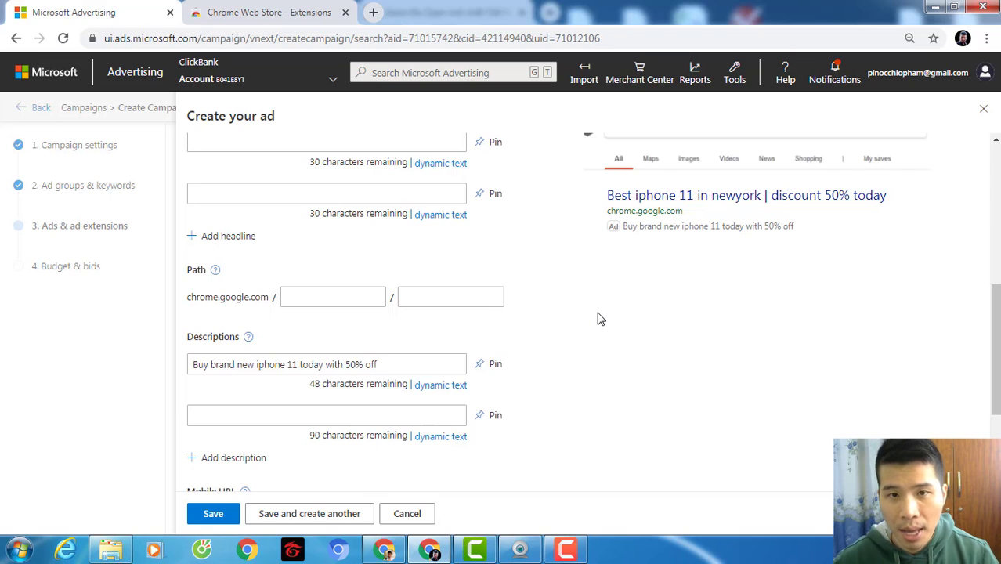
Load bing.com in the Chrome Web Store tab, glance back at the ad form, and return to the Bing page.
left_click(263, 17)
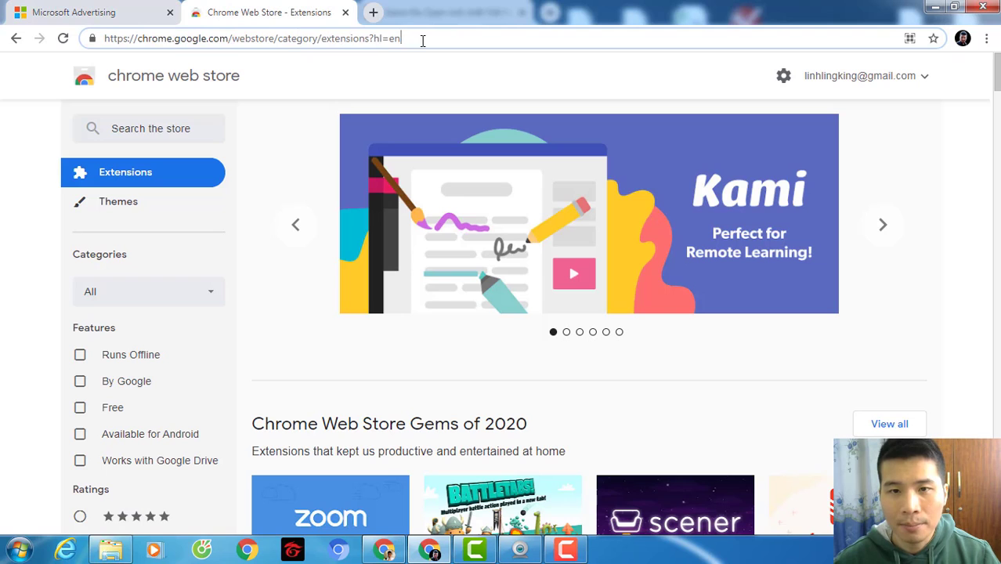
left_click_drag(420, 37, 98, 43)
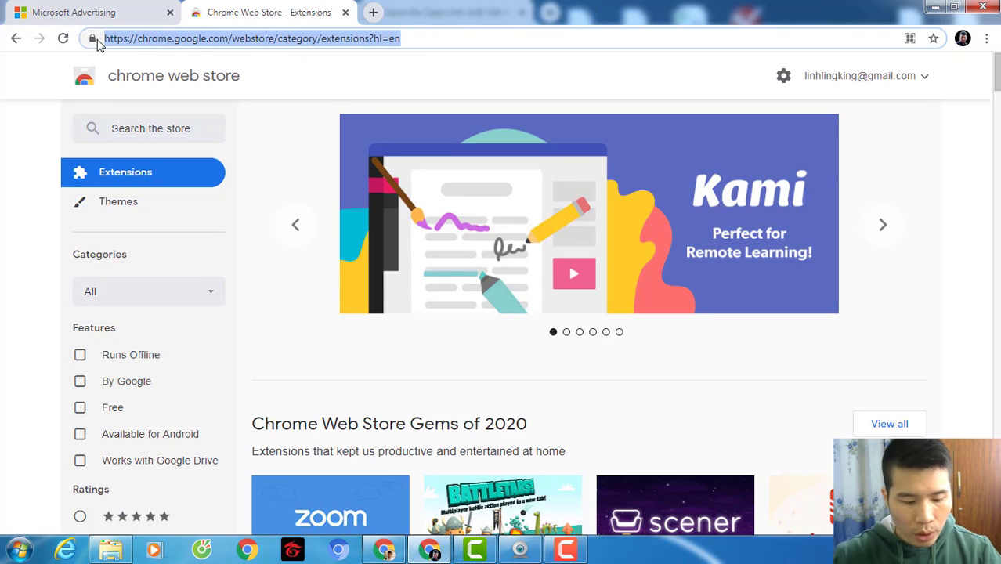
type("bing.com")
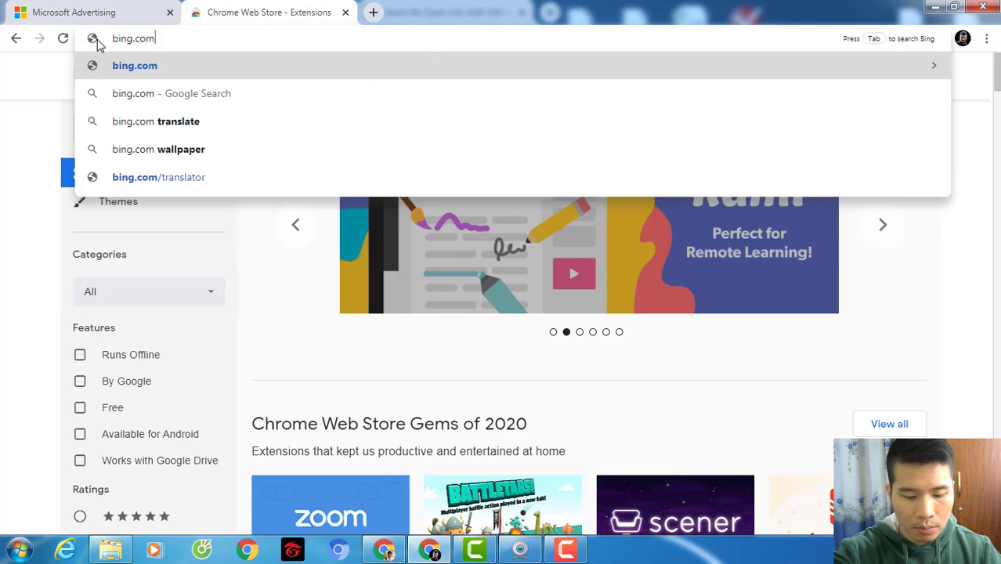
key("Return")
left_click(75, 11)
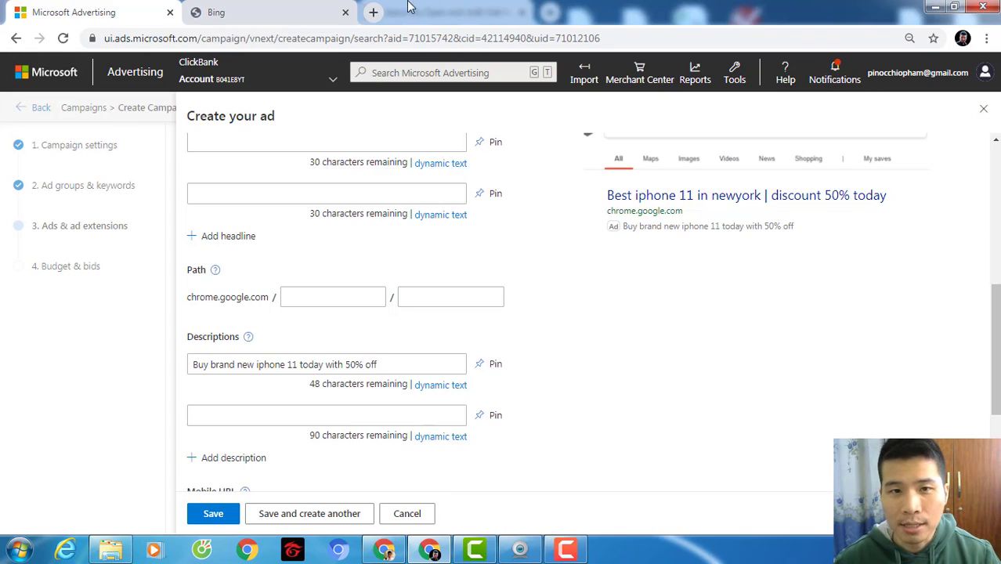
left_click(284, 12)
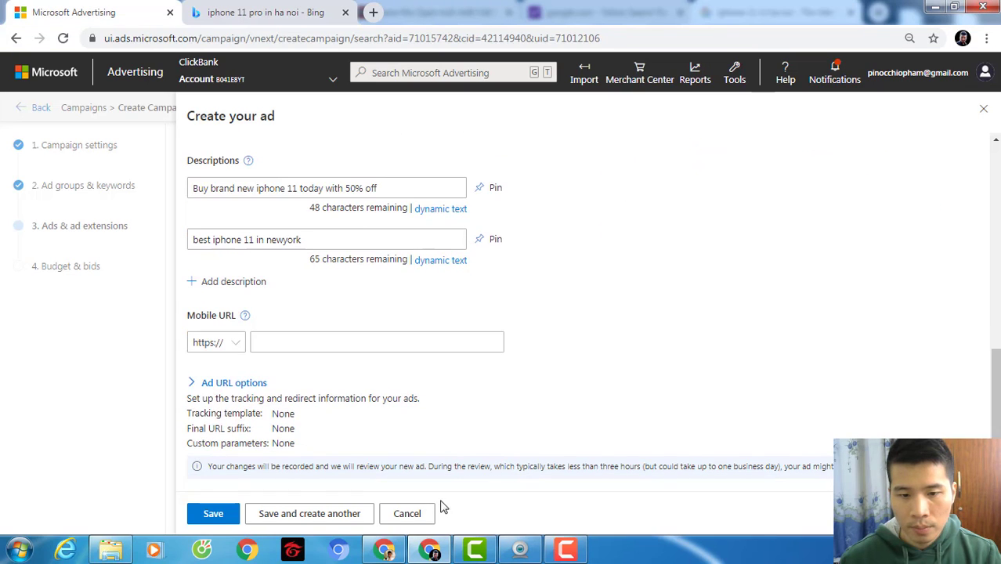
Save the ad and continue past the ad extensions to the budget and bids stage.
left_click(210, 513)
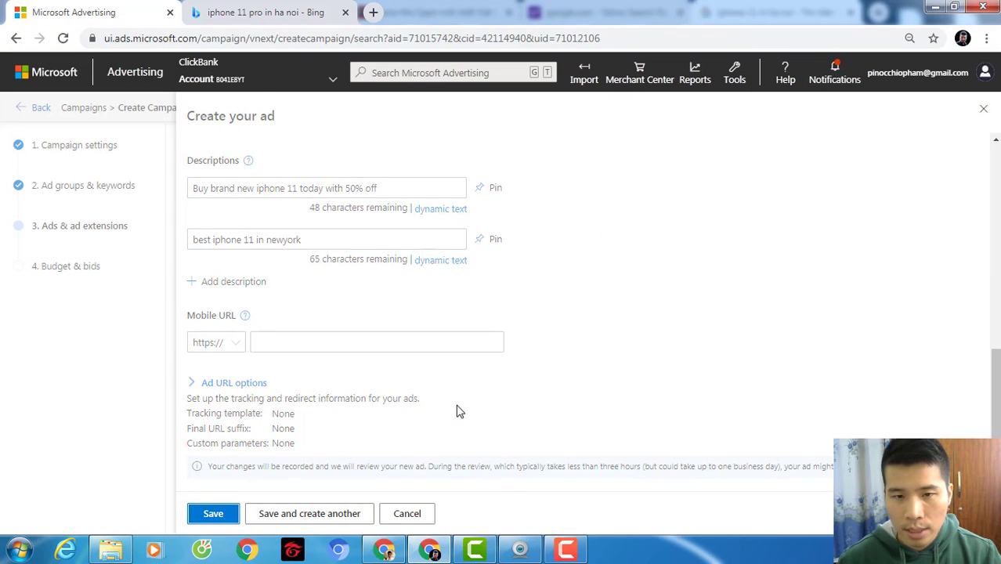
left_click_drag(997, 171, 997, 473)
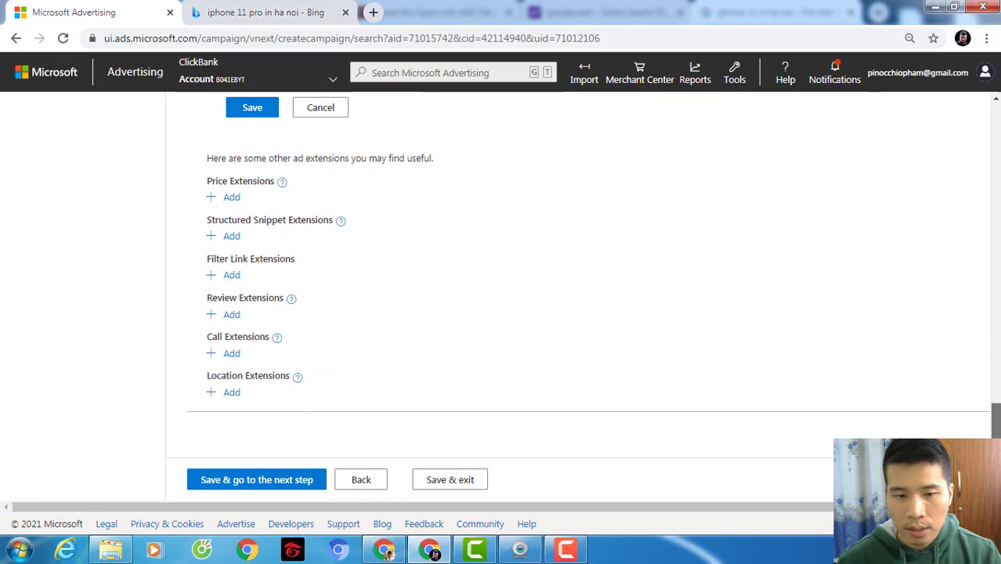
left_click(271, 488)
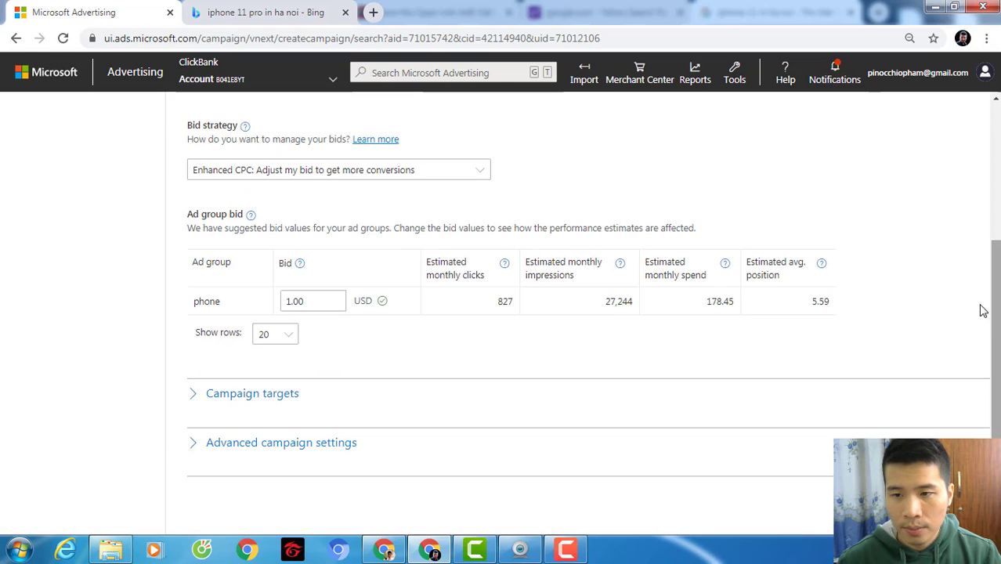
Check the estimated monthly clicks and set the phone ad group's bid to 0.30 USD.
left_click_drag(512, 298, 498, 299)
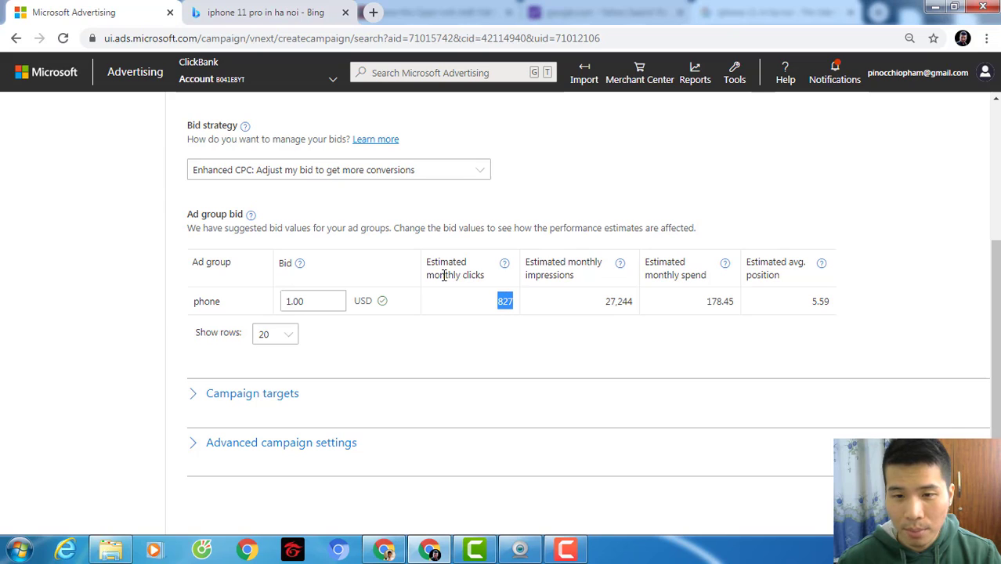
left_click(289, 303)
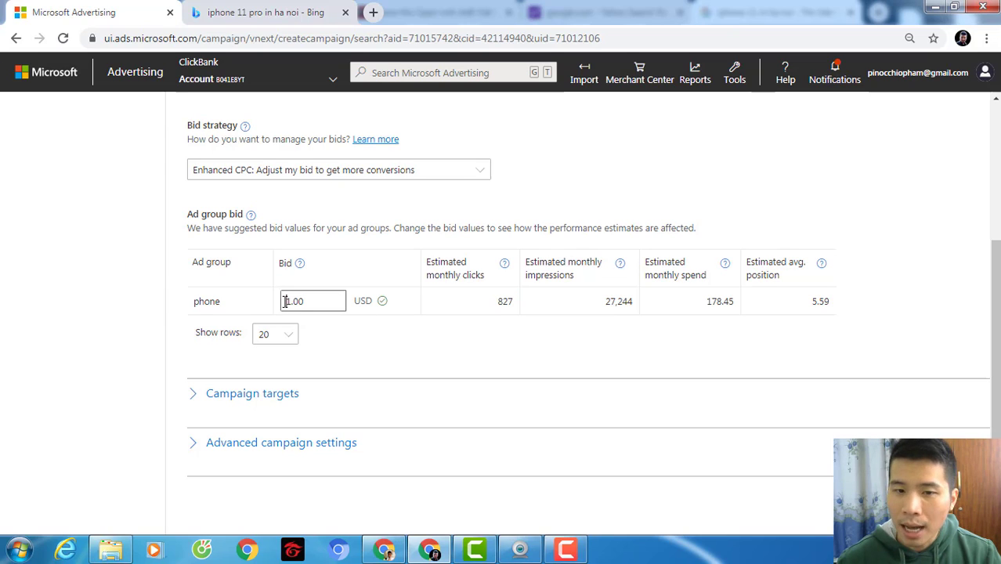
left_click_drag(288, 301, 275, 305)
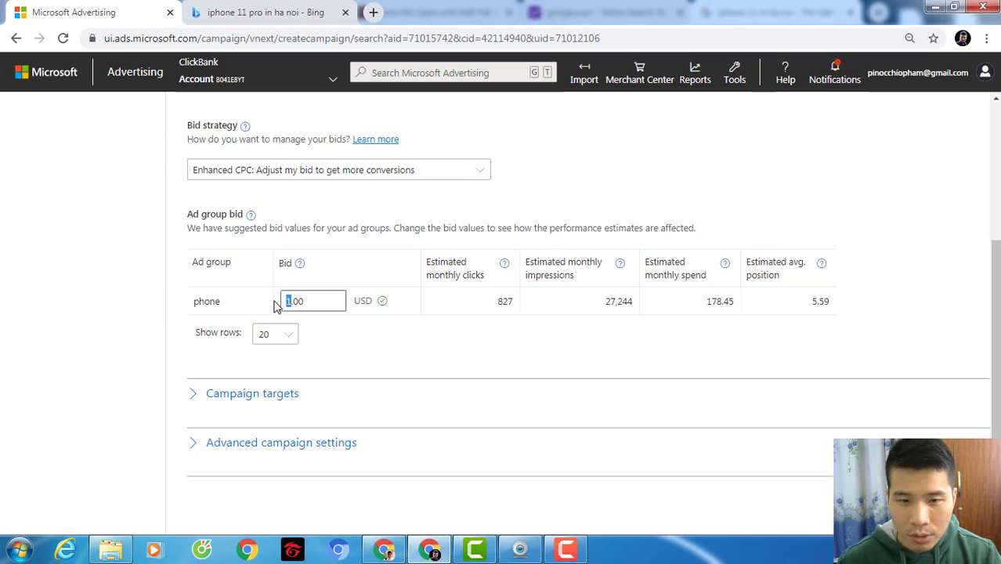
type("0")
left_click_drag(291, 301, 310, 300)
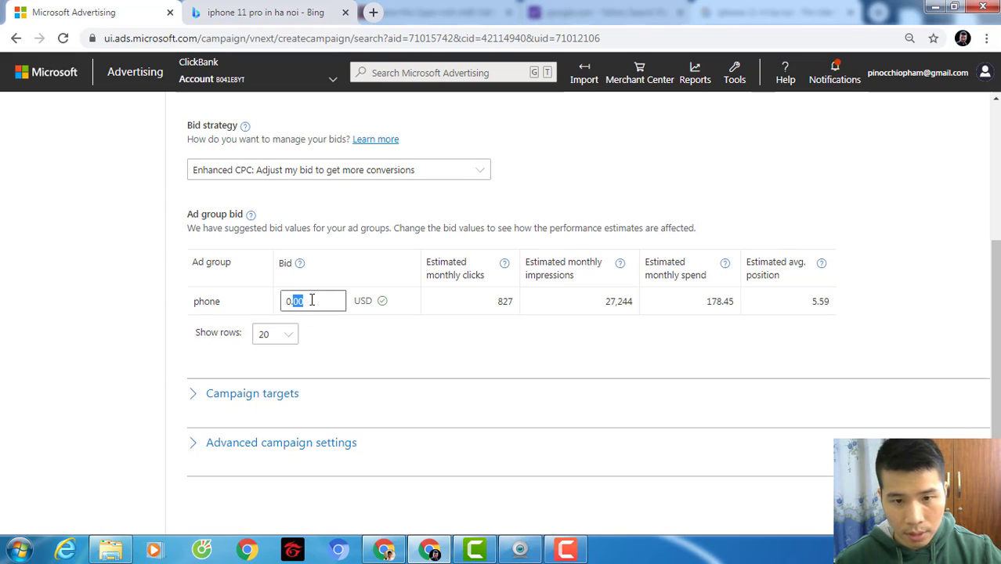
type("30")
left_click(372, 358)
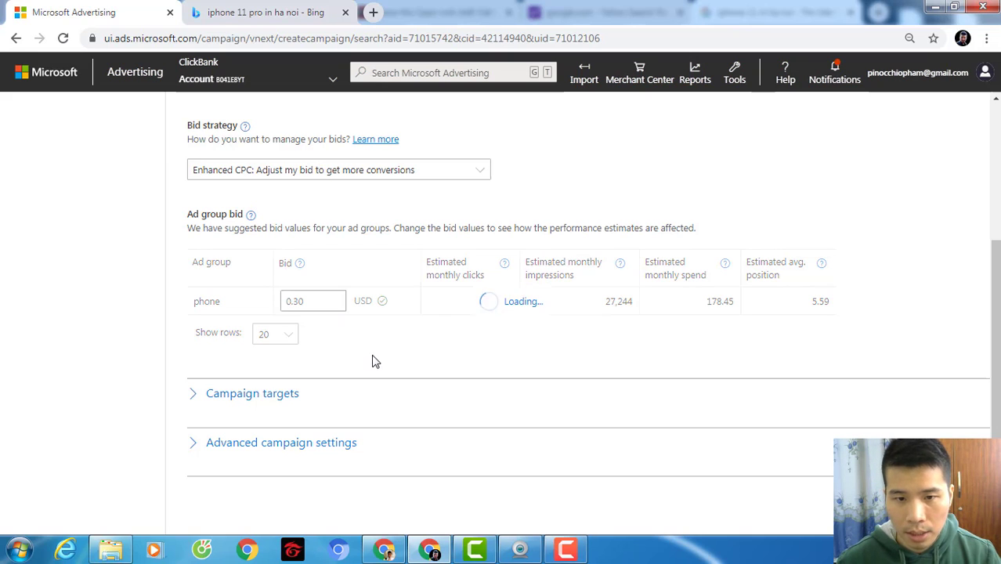
Finish the campaign setup, acknowledging the creation notice, and look over the campaigns list.
scroll(415, 246, "down", 2)
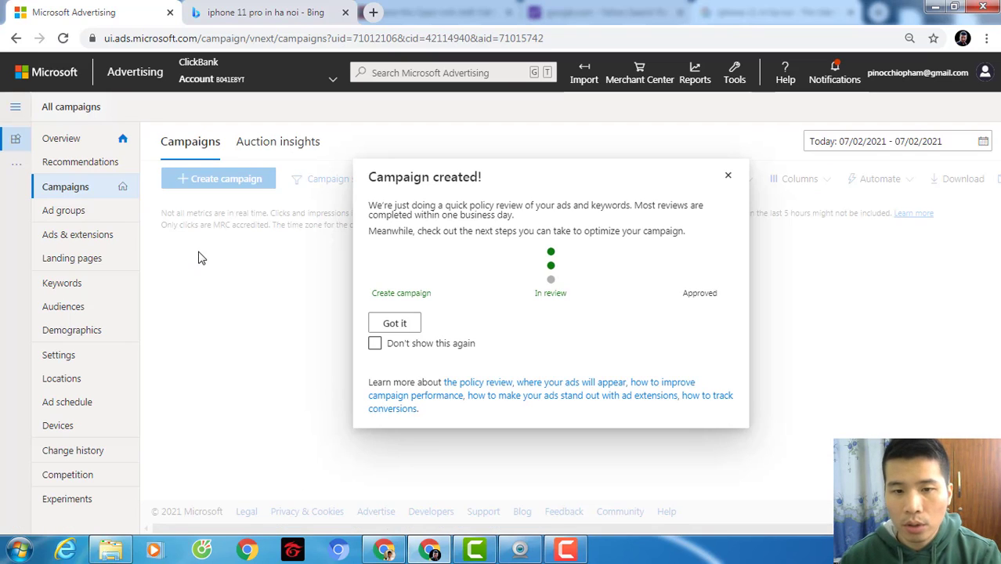
left_click(397, 326)
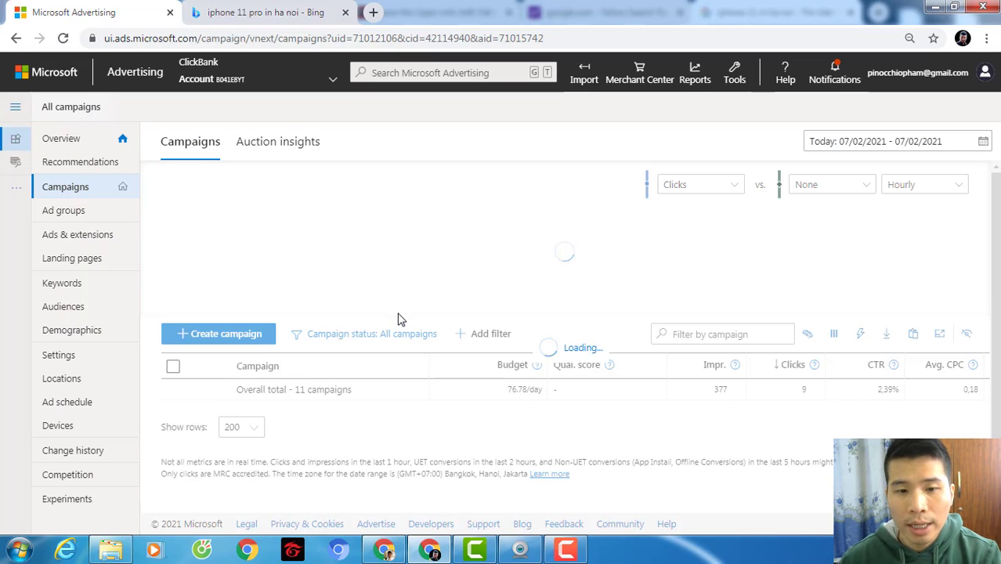
scroll(505, 146, "down", 2)
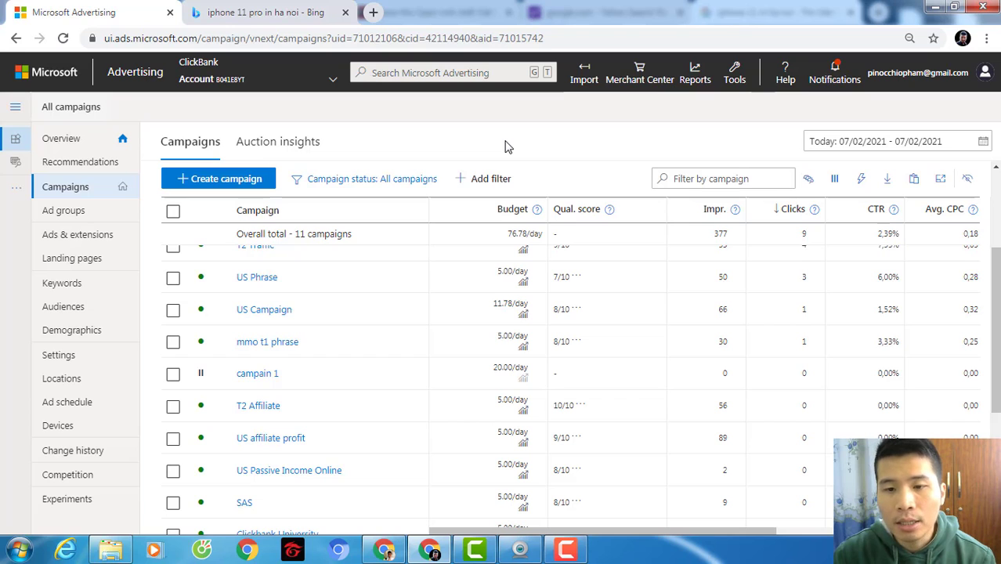
scroll(506, 146, "up", 2)
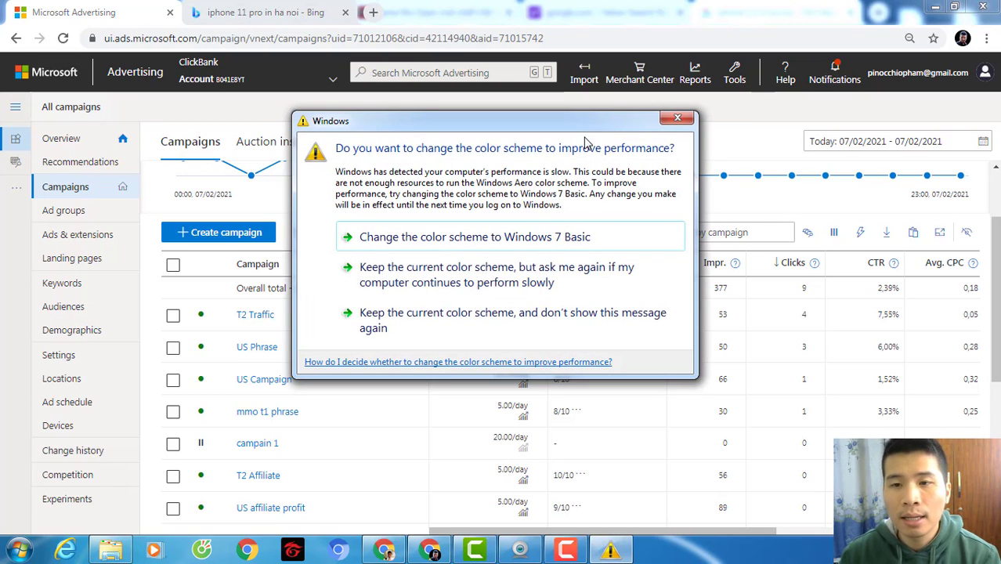
Close the Windows color scheme prompt each time it covers the campaigns list, without choosing any of its options.
left_click(675, 119)
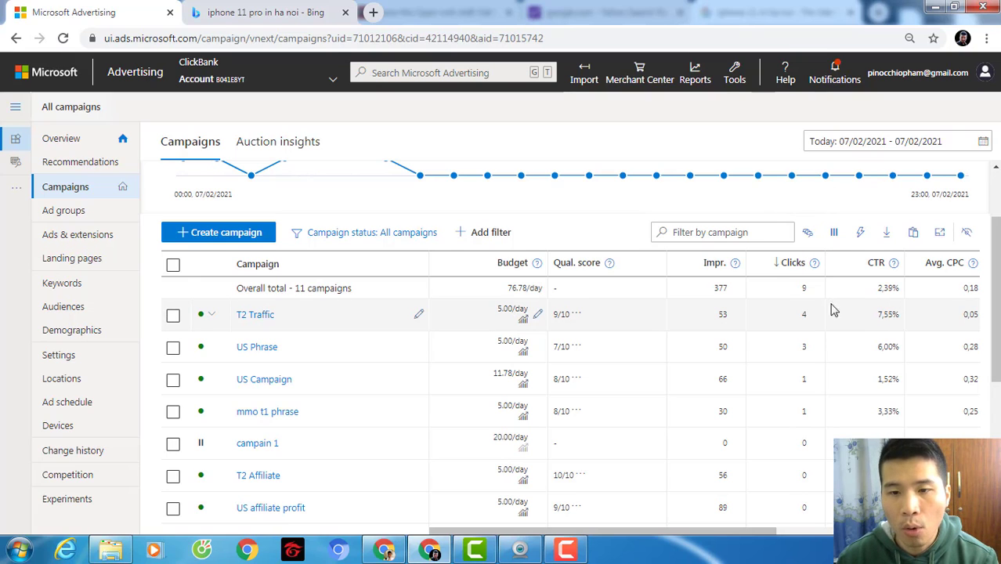
left_click(182, 69)
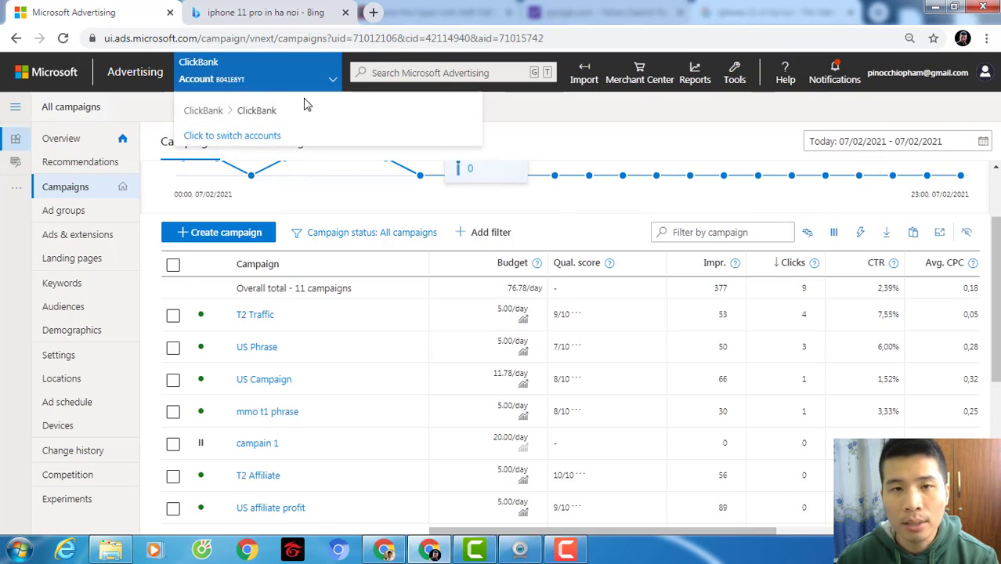
left_click(559, 131)
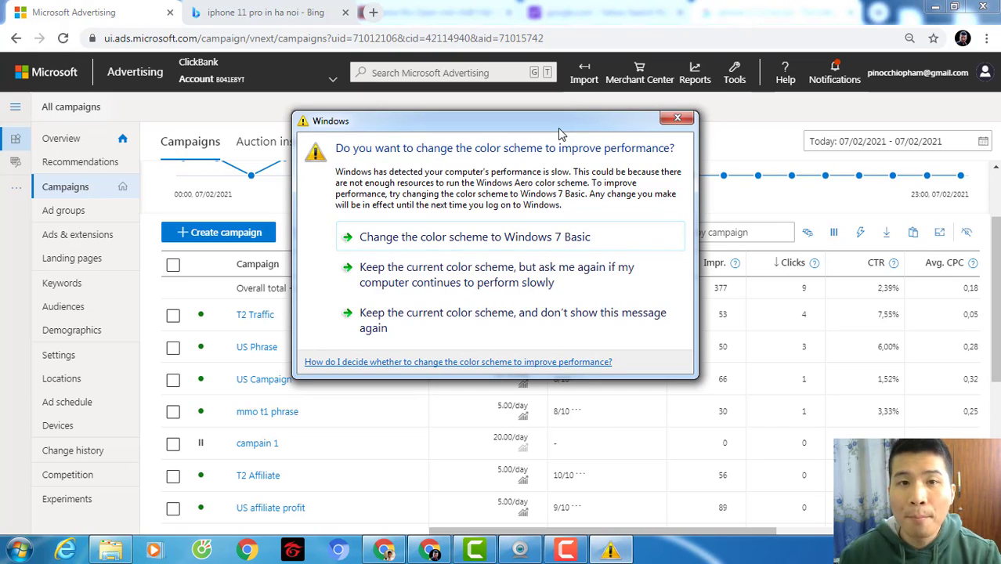
left_click(676, 119)
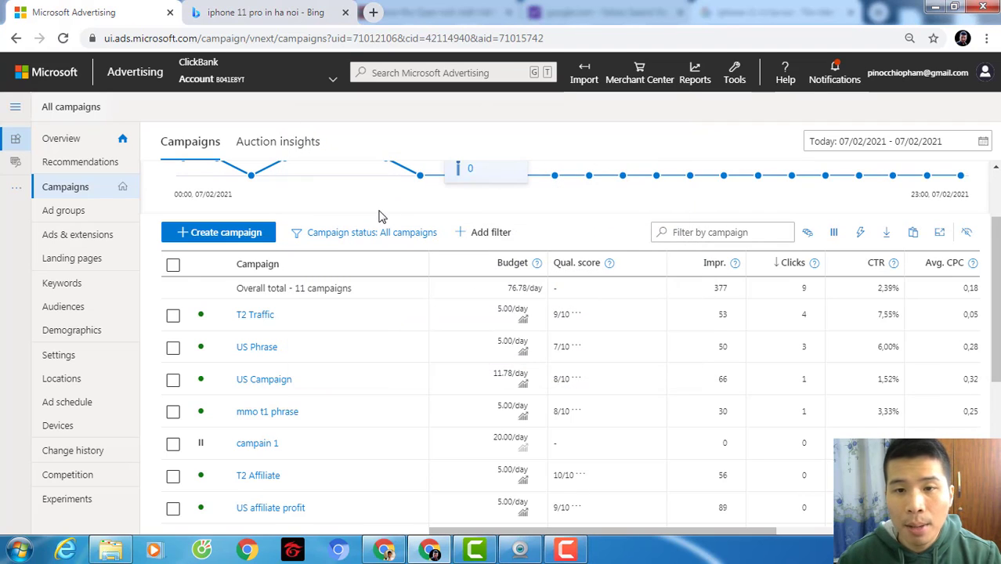